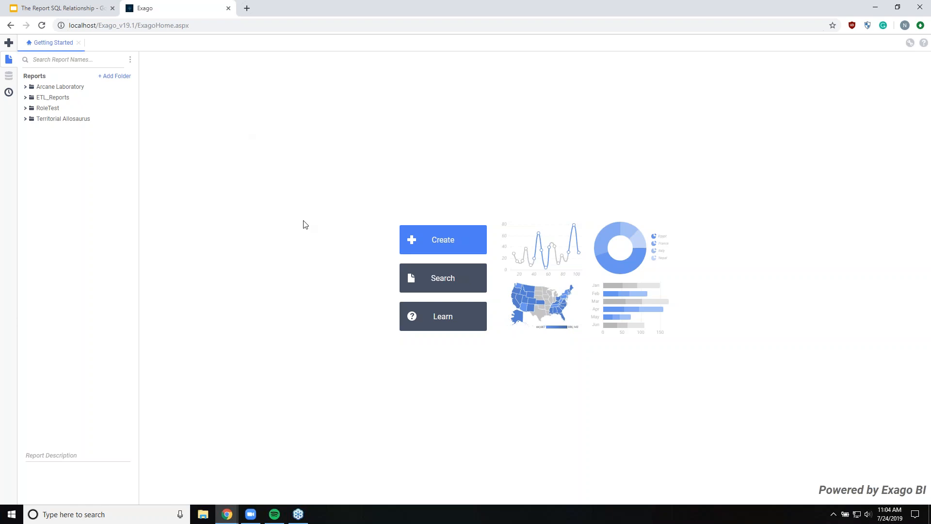
Create a new Advanced Report named SQL Report Relationship and choose the Arcane Laboratory folder for it.
{"action": "left_click", "coordinate": [433, 248]}
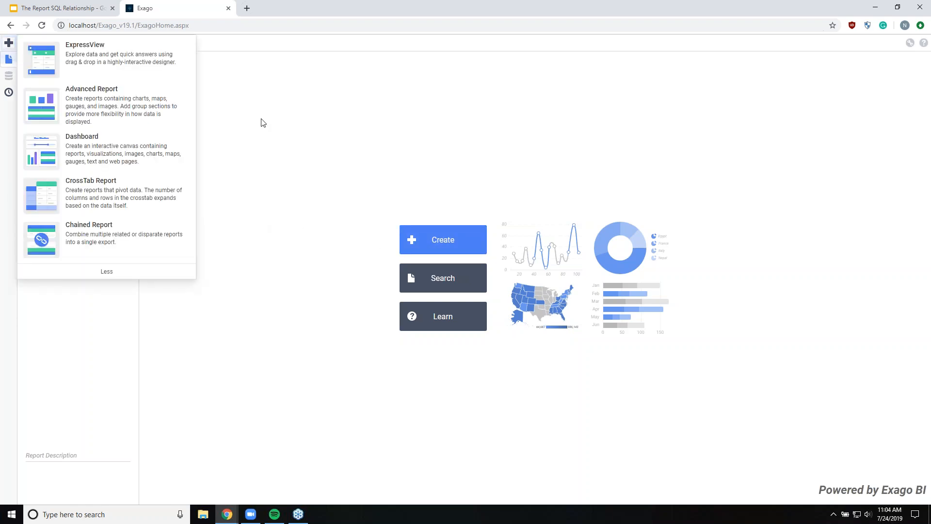
{"action": "left_click", "coordinate": [139, 115]}
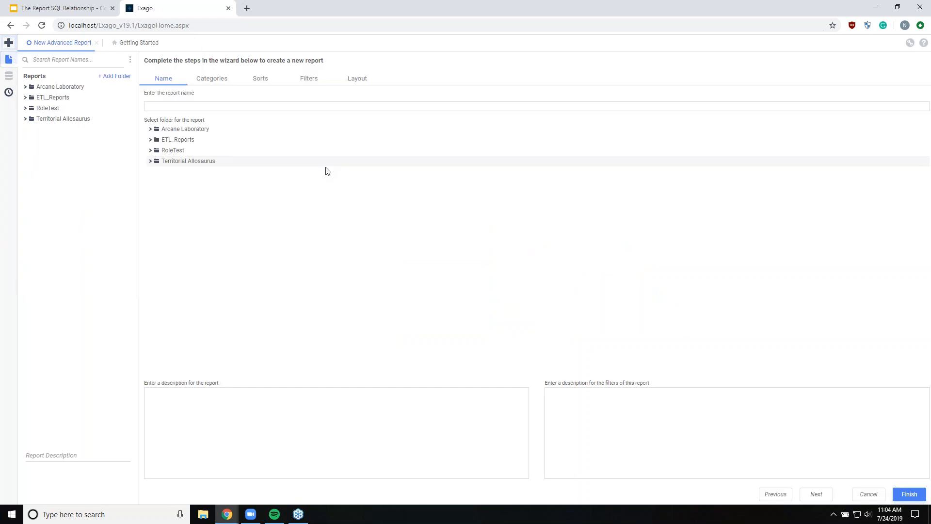
{"action": "left_click", "coordinate": [198, 106]}
{"action": "type", "text": "SQL"}
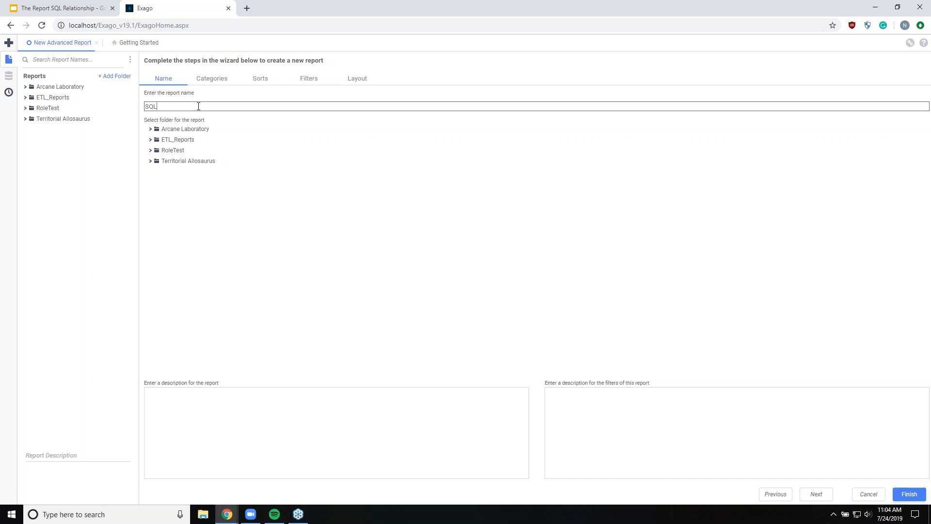
{"action": "type", "text": " ReportsRelationship"}
{"action": "left_click", "coordinate": [187, 129]}
Add the Employees category to the new report.
{"action": "left_click", "coordinate": [212, 79]}
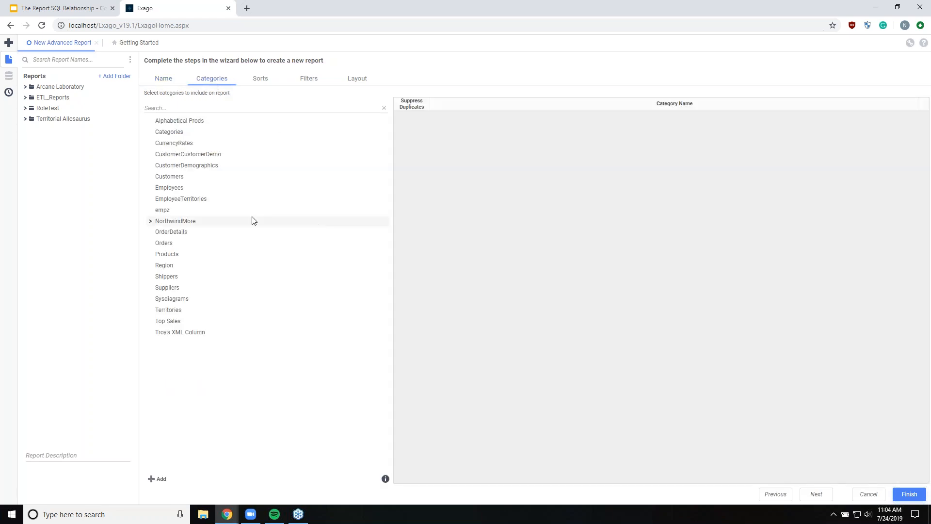
{"action": "left_click", "coordinate": [188, 189]}
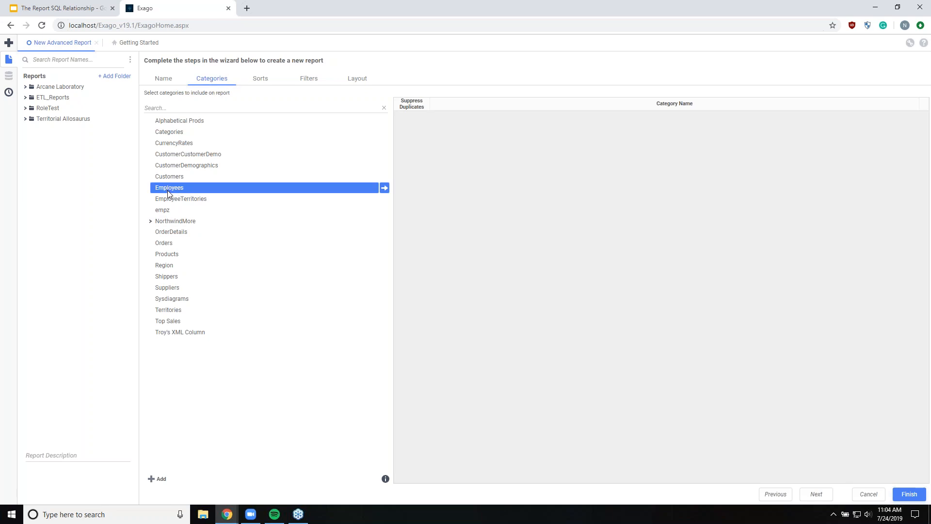
{"action": "left_click_drag", "start_coordinate": [170, 194], "coordinate": [534, 235]}
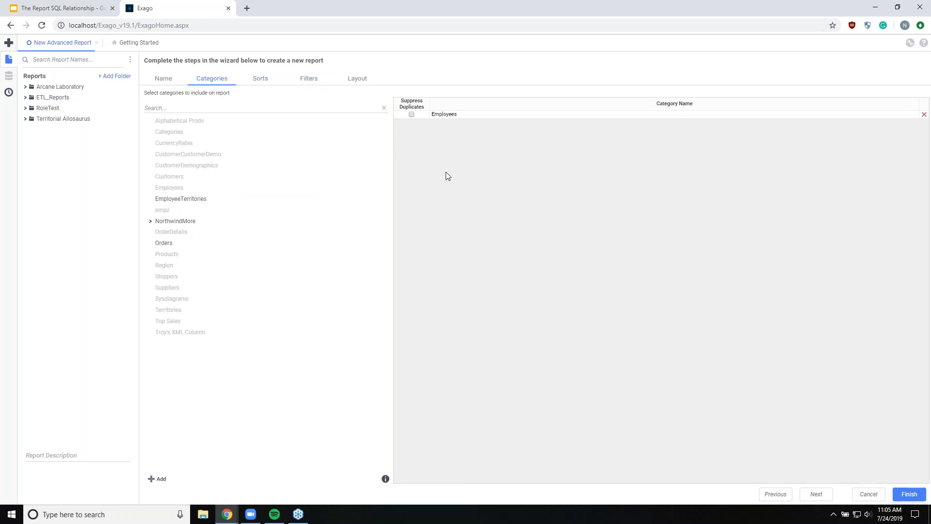
Include the Employees LastName field in the report layout and finish the wizard.
{"action": "left_click", "coordinate": [361, 80]}
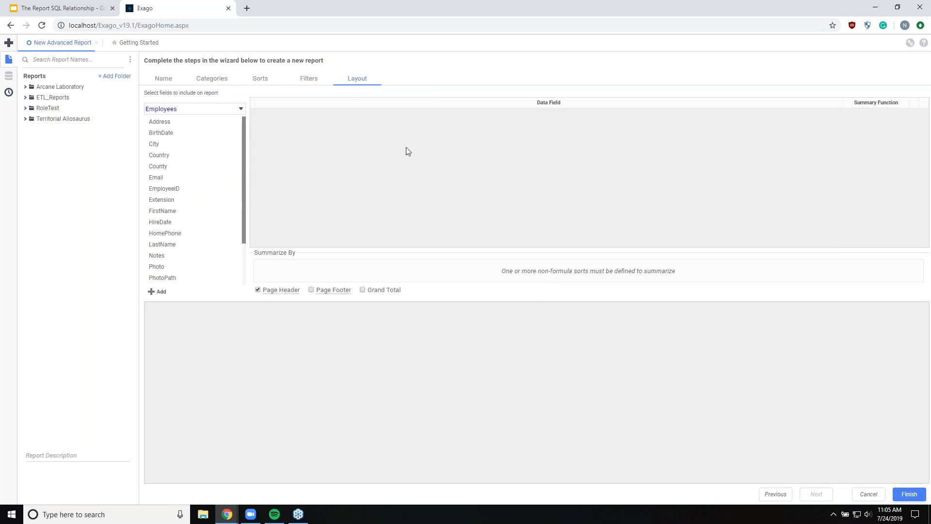
{"action": "left_click_drag", "start_coordinate": [177, 248], "coordinate": [381, 192]}
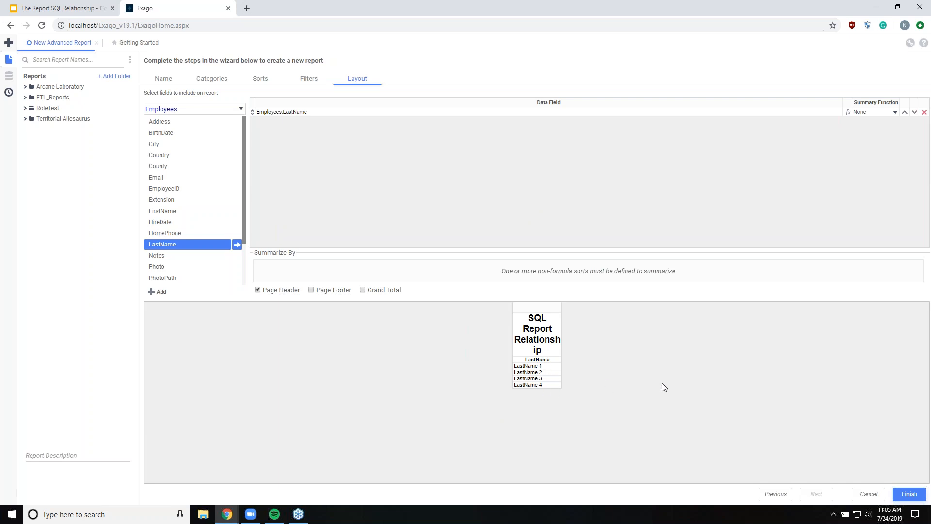
{"action": "left_click", "coordinate": [910, 495]}
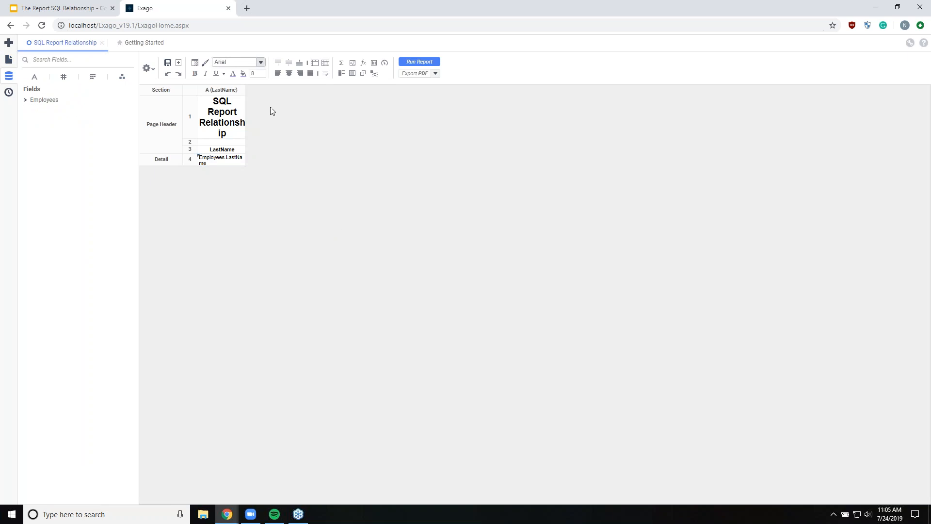
Widen column A so the report title fits on one line, and run the report before returning to its design.
{"action": "left_click_drag", "start_coordinate": [246, 89], "coordinate": [313, 89]}
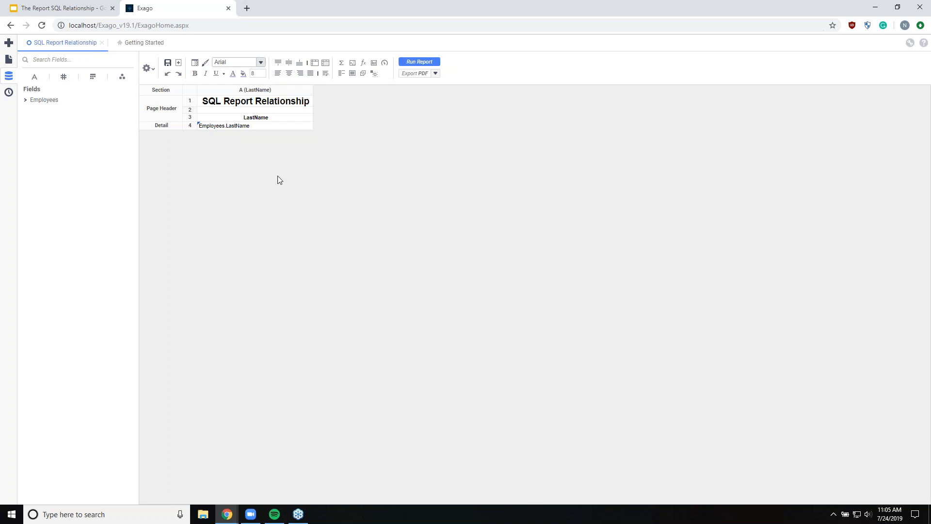
{"action": "left_click", "coordinate": [420, 62]}
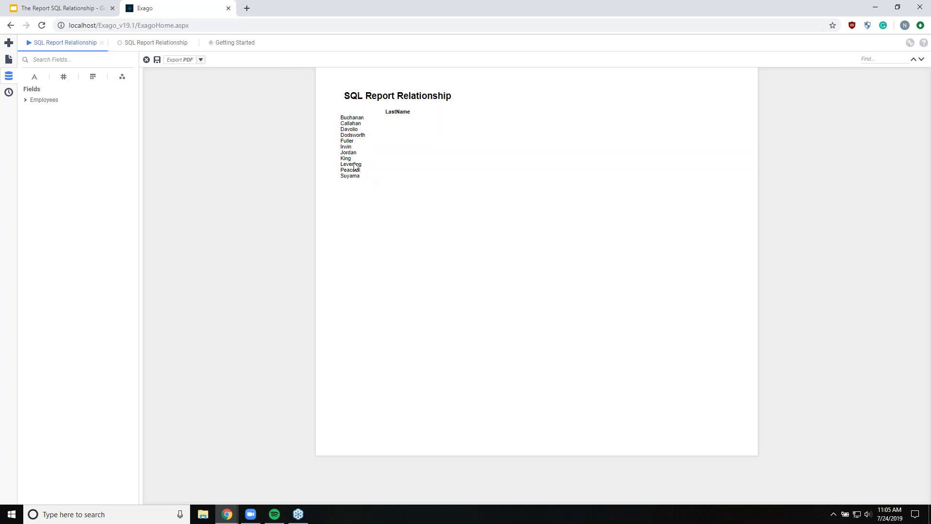
{"action": "left_click", "coordinate": [156, 44]}
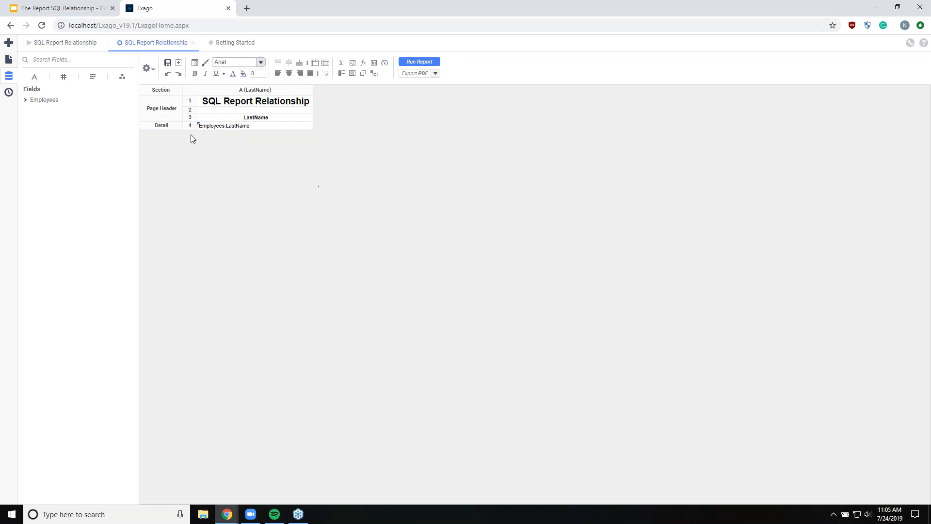
Examine the SQL generated for the report and compare it with the previously run report output.
{"action": "left_click", "coordinate": [220, 127]}
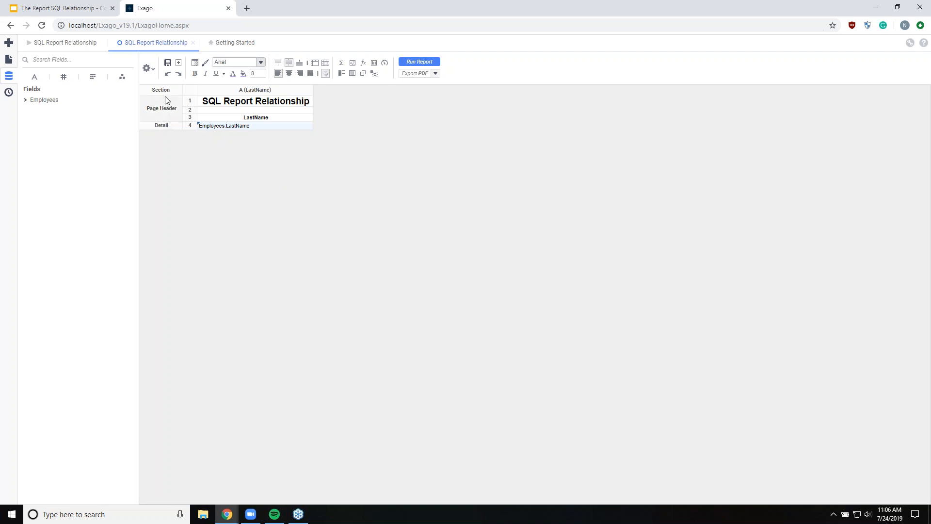
{"action": "left_click", "coordinate": [148, 70]}
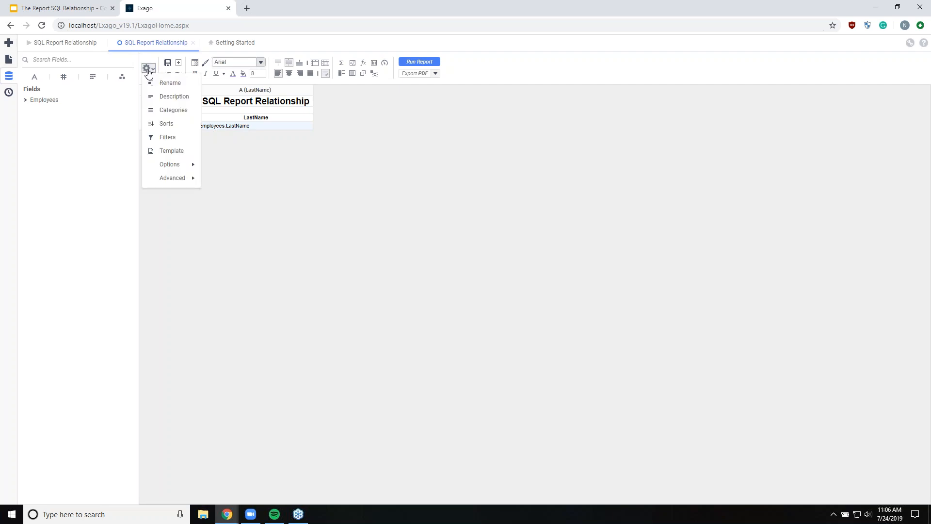
{"action": "mouse_move", "coordinate": [163, 166]}
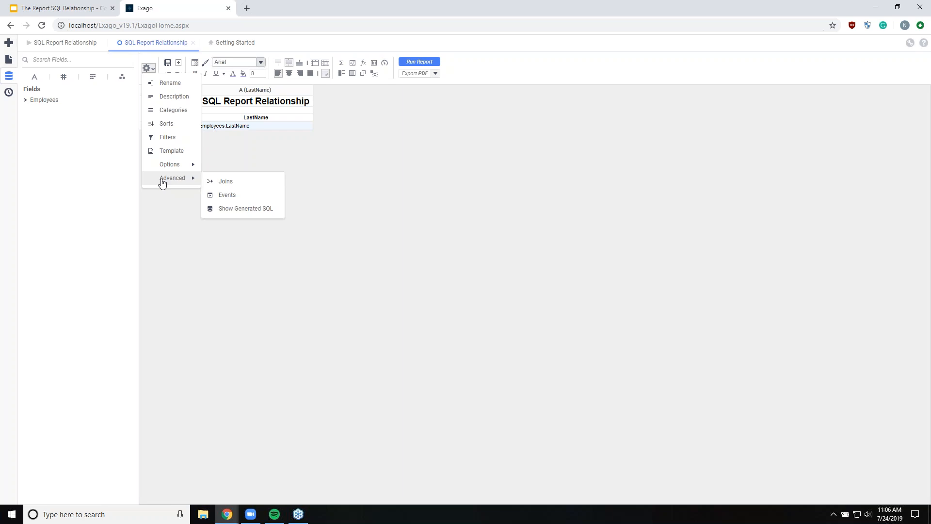
{"action": "left_click", "coordinate": [257, 215]}
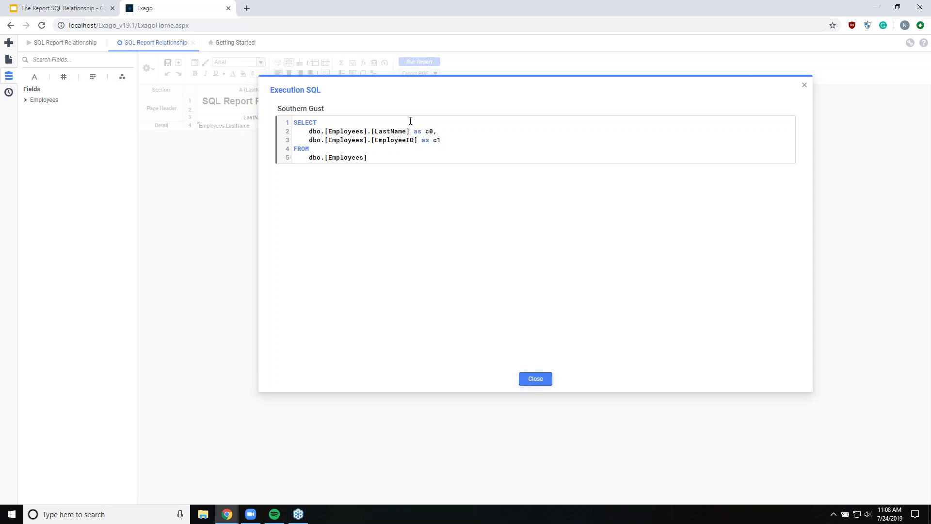
{"action": "left_click_drag", "start_coordinate": [405, 81], "coordinate": [461, 88]}
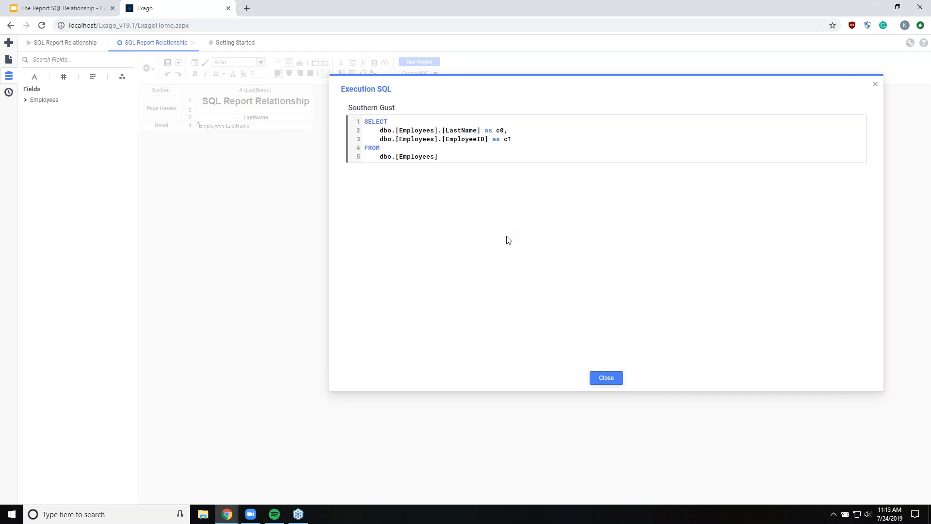
{"action": "left_click", "coordinate": [606, 378]}
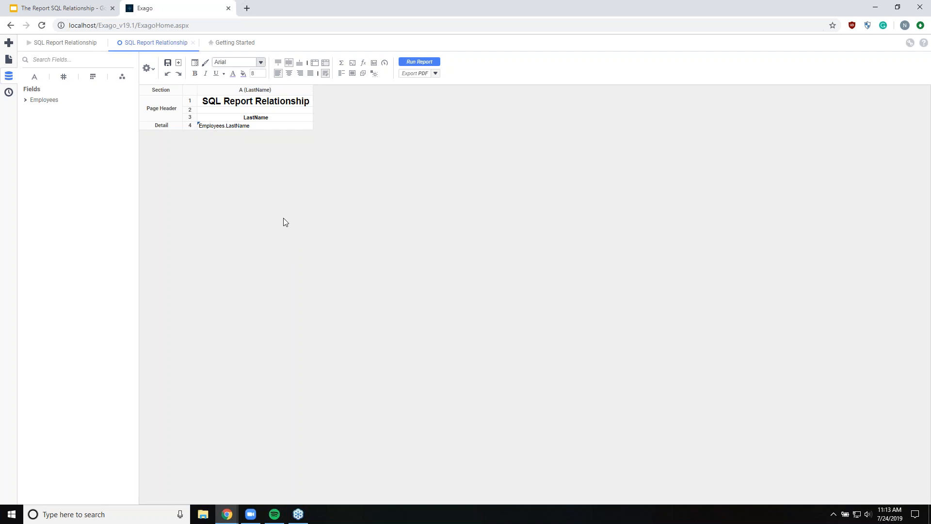
{"action": "left_click", "coordinate": [61, 46]}
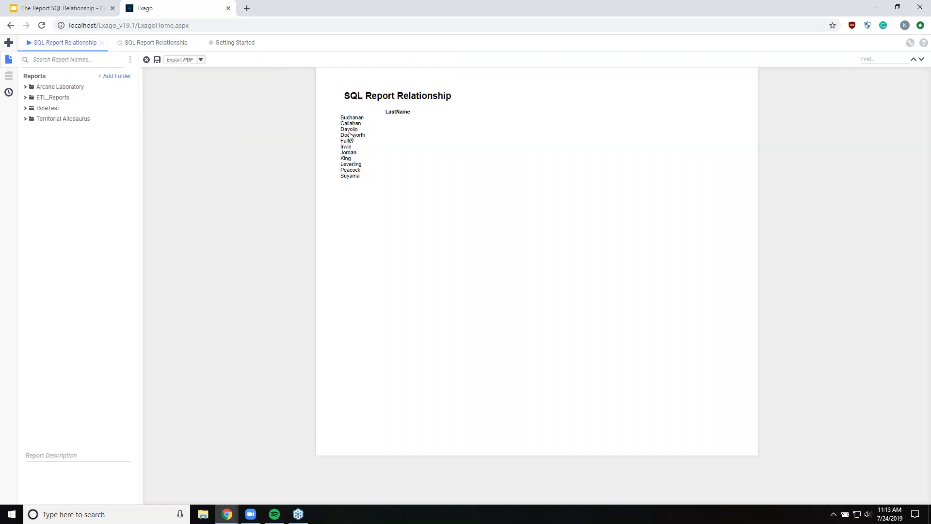
{"action": "left_click", "coordinate": [159, 45]}
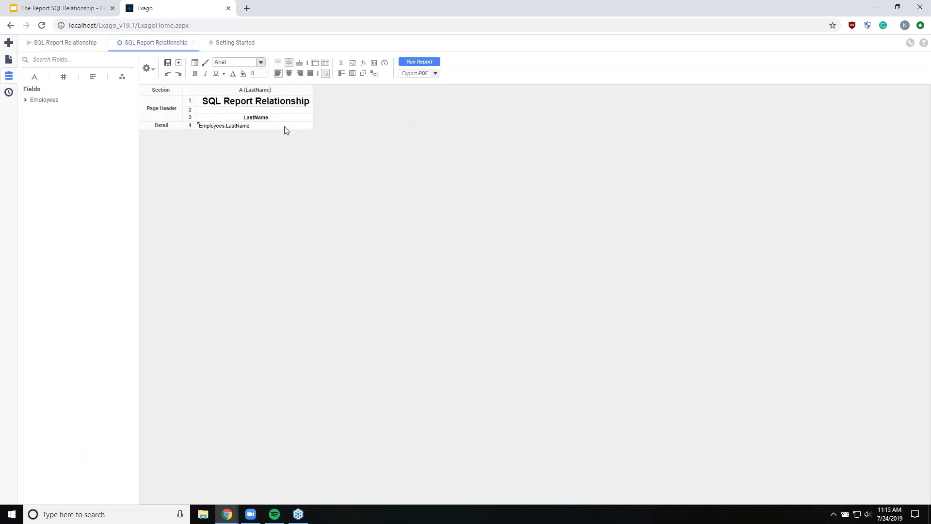
Insert a widened column after column A and place the Employees FirstName field in its Detail row.
{"action": "right_click", "coordinate": [256, 92]}
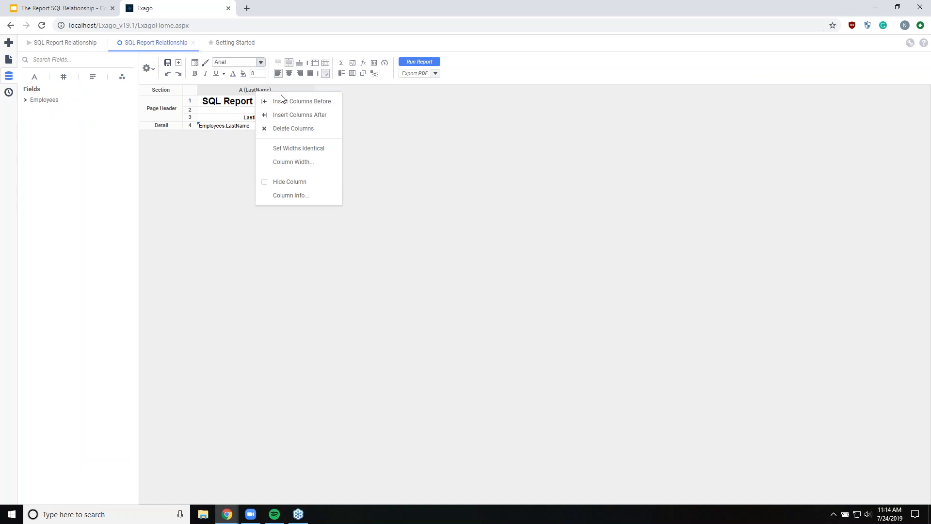
{"action": "left_click", "coordinate": [314, 118]}
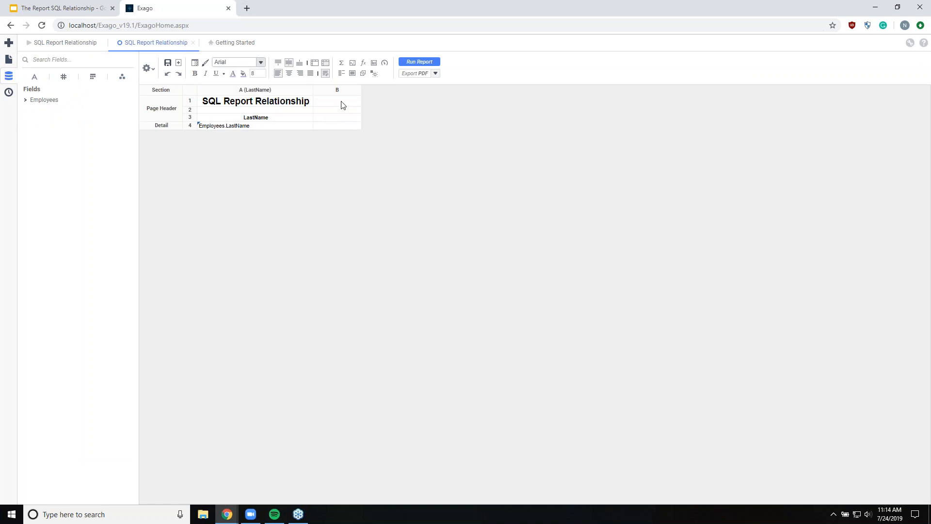
{"action": "left_click_drag", "start_coordinate": [361, 89], "coordinate": [389, 89]}
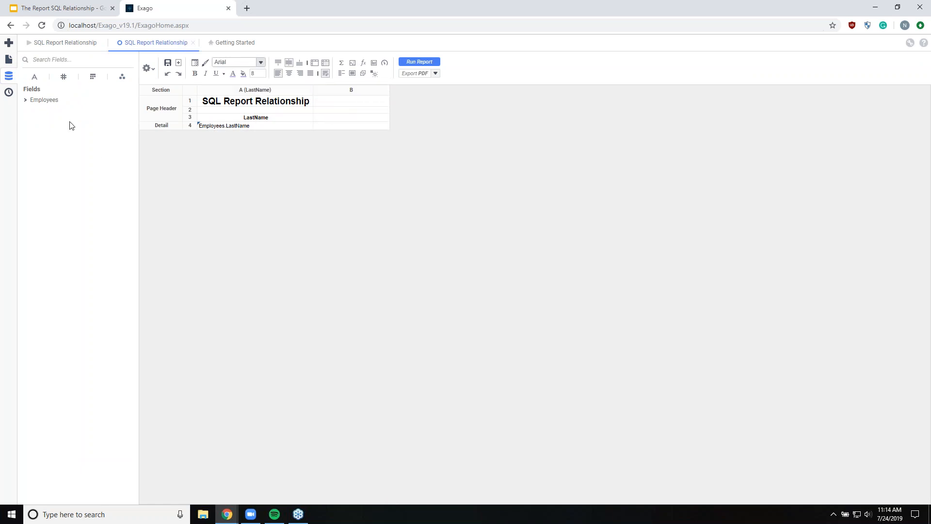
{"action": "left_click", "coordinate": [27, 101]}
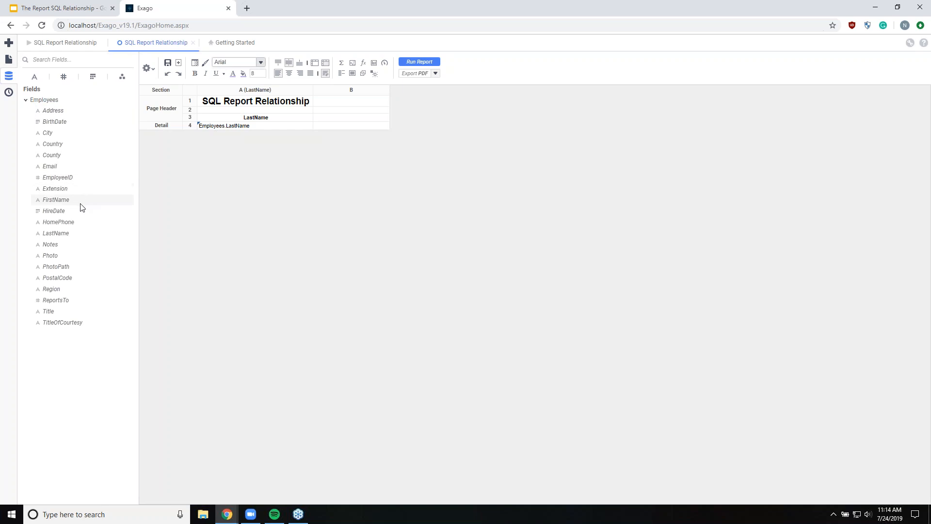
{"action": "left_click_drag", "start_coordinate": [63, 200], "coordinate": [357, 125]}
Enter FirstName as the header label in row 3 of column B, centered and bold.
{"action": "double_click", "coordinate": [370, 120]}
{"action": "type", "text": "FirstName"}
{"action": "key", "text": "Return"}
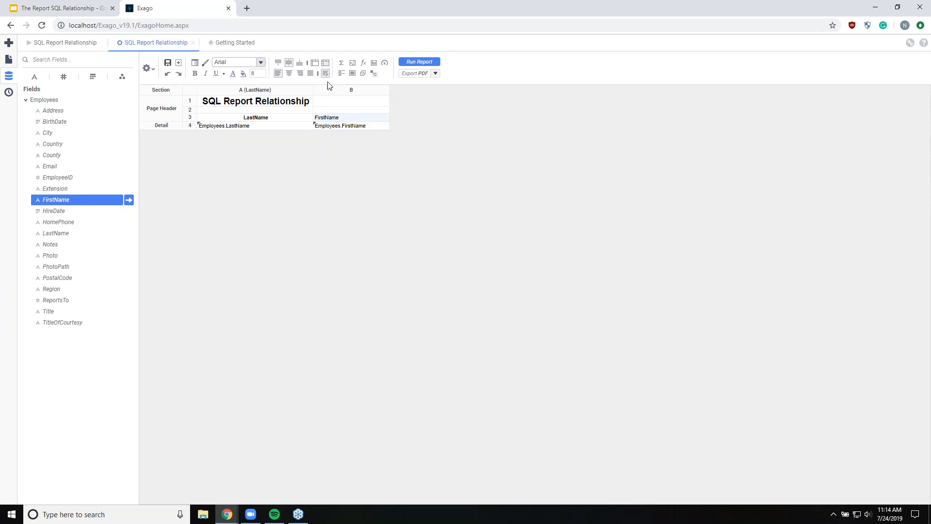
{"action": "left_click", "coordinate": [289, 73]}
{"action": "left_click", "coordinate": [195, 73]}
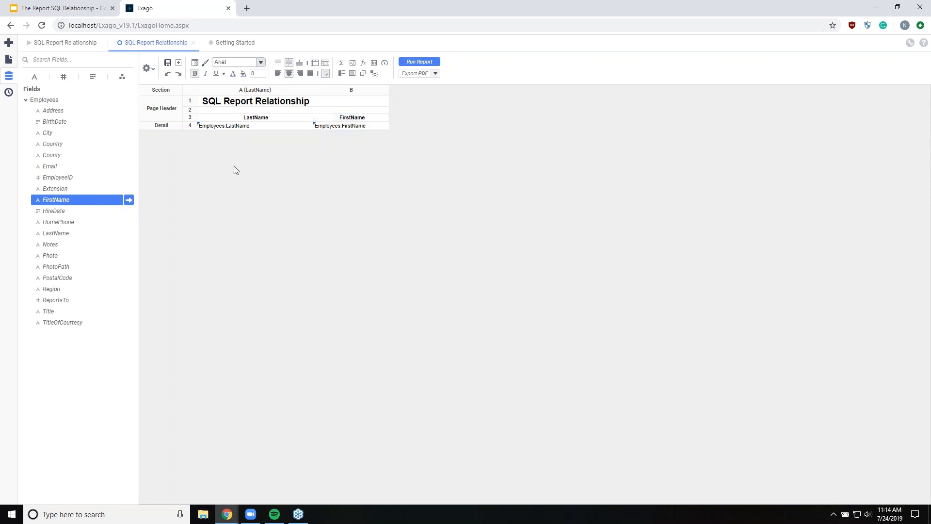
Center the LastName and FirstName fields in the Detail row and merge the report title across columns A and B.
{"action": "left_click", "coordinate": [239, 125]}
{"action": "left_click", "coordinate": [339, 127], "text": "shift"}
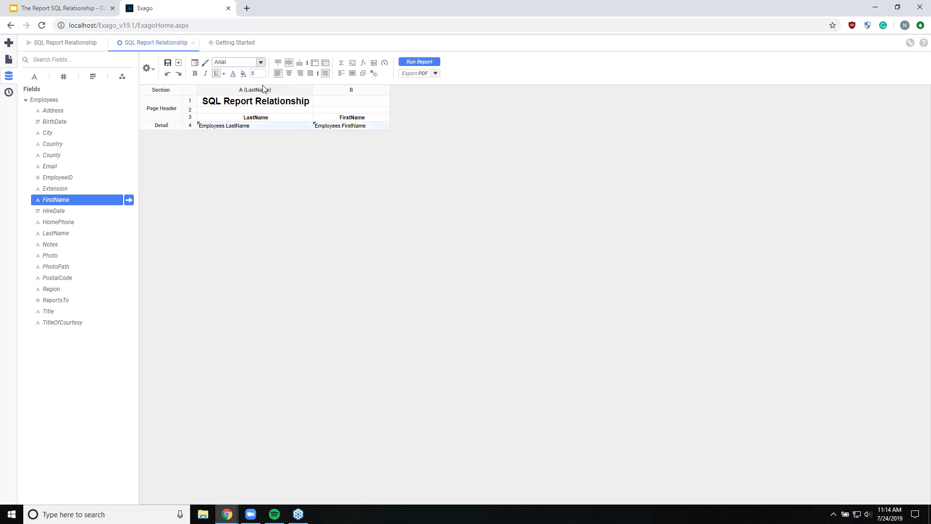
{"action": "left_click", "coordinate": [289, 74]}
{"action": "left_click", "coordinate": [352, 220]}
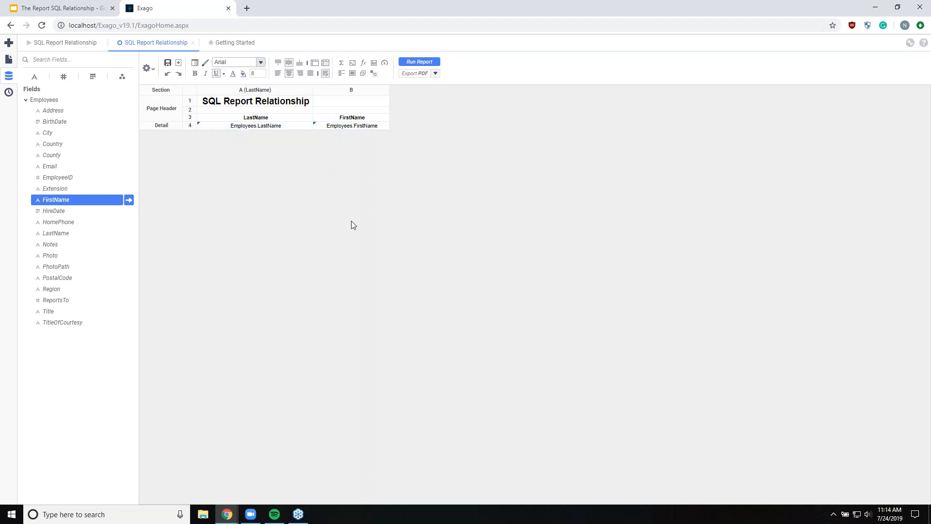
{"action": "left_click", "coordinate": [283, 103]}
{"action": "left_click", "coordinate": [316, 65]}
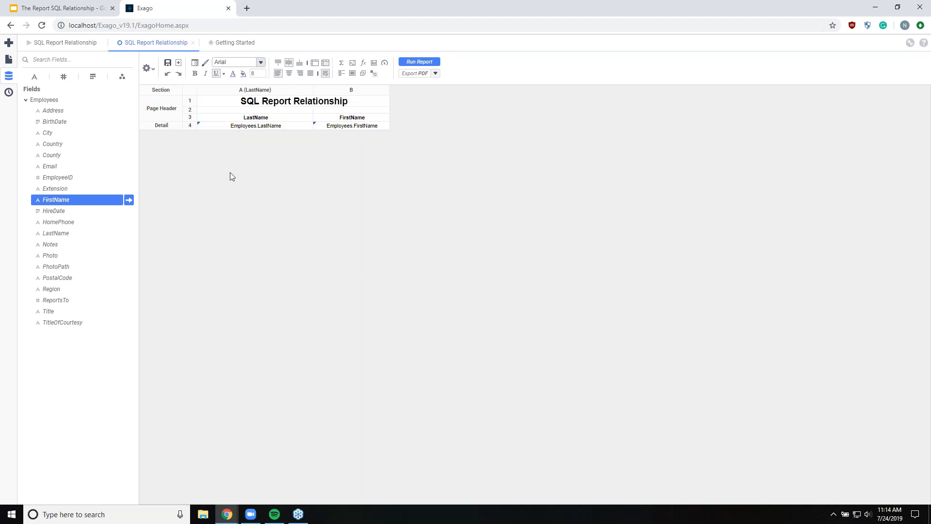
Sort the report by Employees.FirstName in ascending order and run it before returning to its design.
{"action": "left_click", "coordinate": [147, 71]}
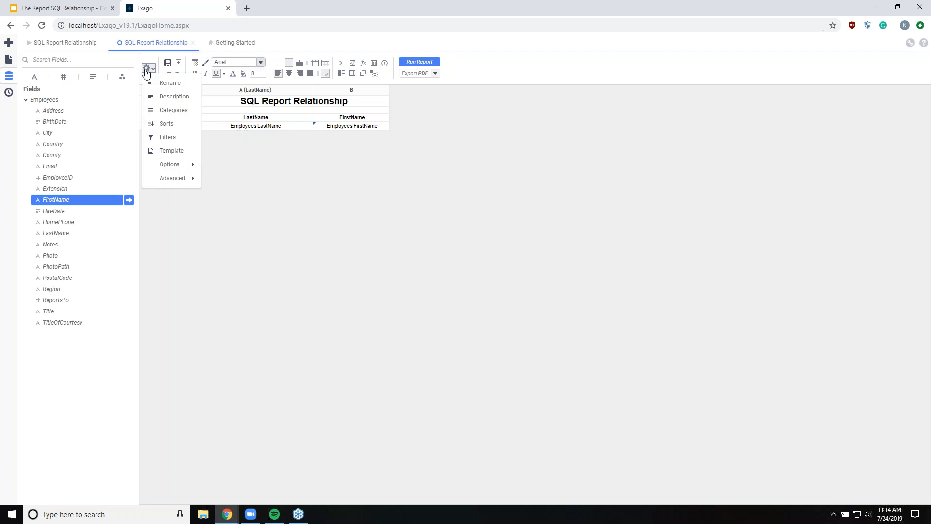
{"action": "left_click", "coordinate": [171, 125]}
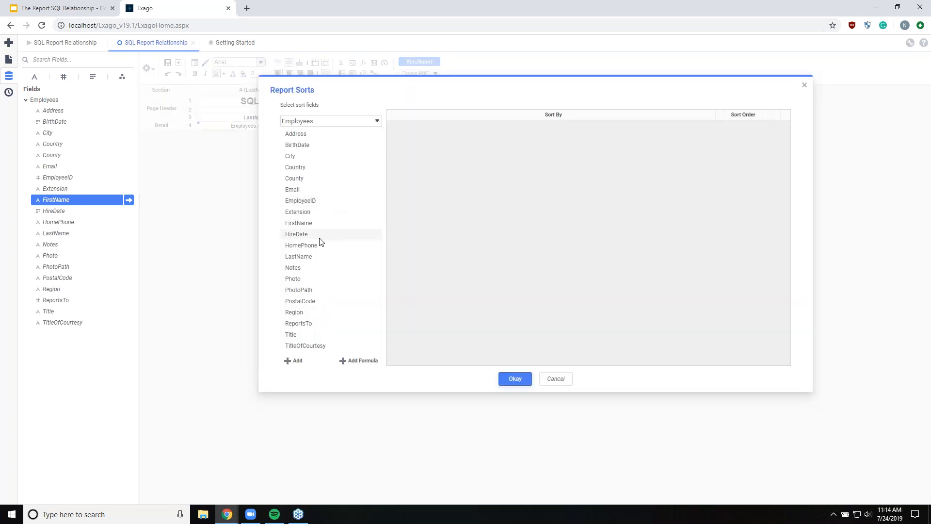
{"action": "left_click_drag", "start_coordinate": [310, 225], "coordinate": [572, 321]}
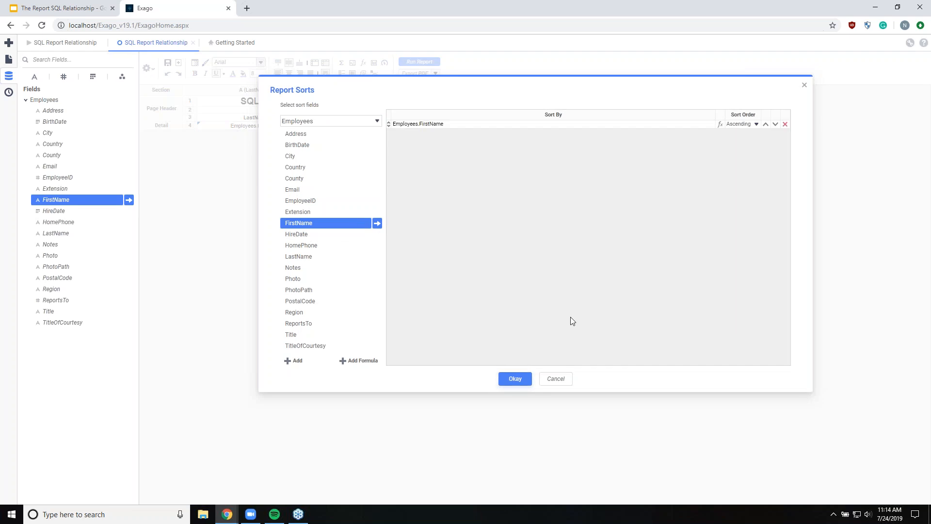
{"action": "left_click", "coordinate": [513, 379]}
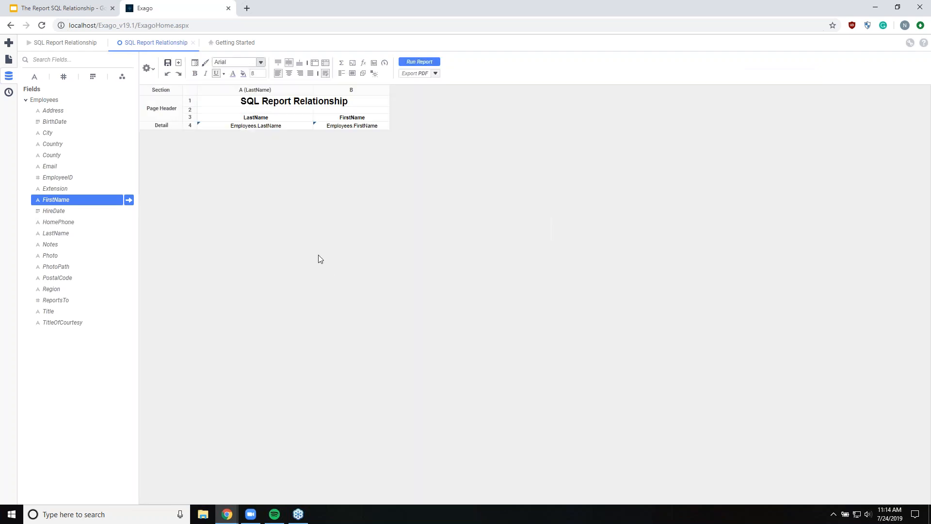
{"action": "left_click", "coordinate": [421, 63]}
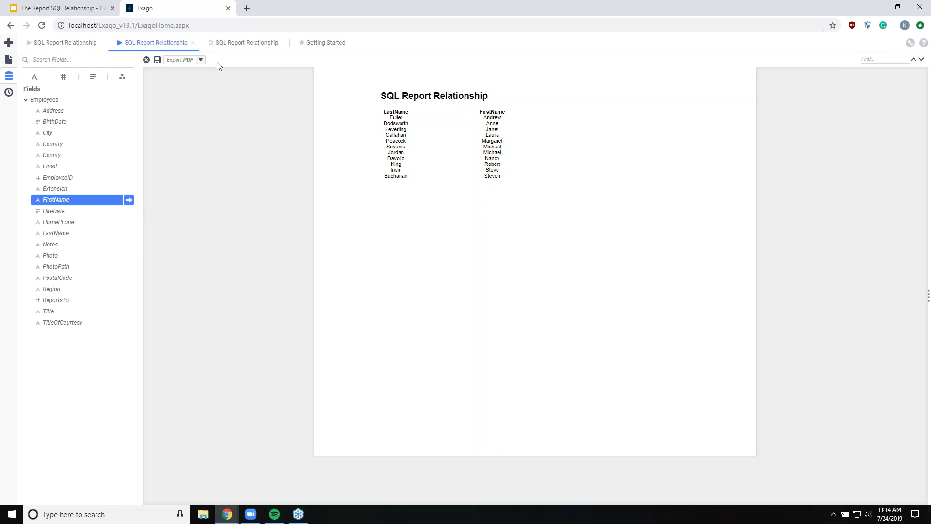
{"action": "left_click", "coordinate": [221, 45]}
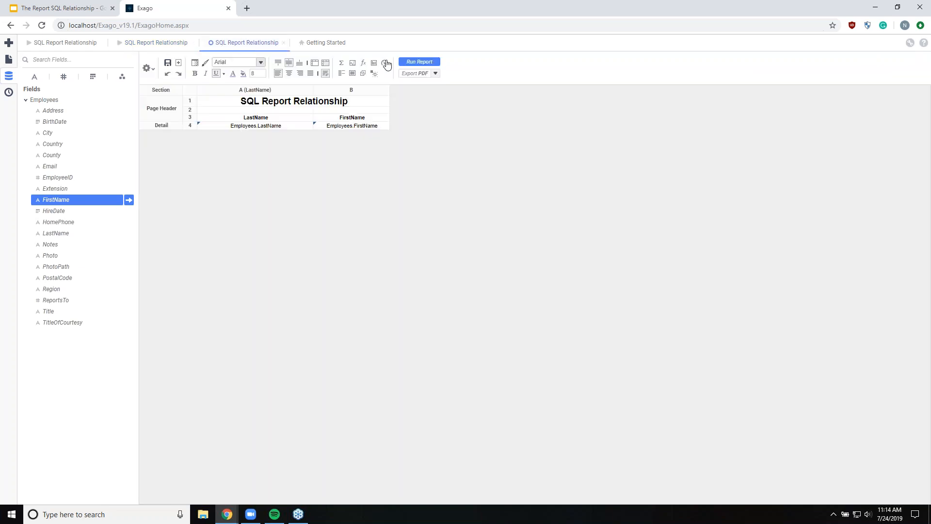
Display the SQL generated for the report with its current fields and sort, and close it after reading.
{"action": "left_click", "coordinate": [148, 69]}
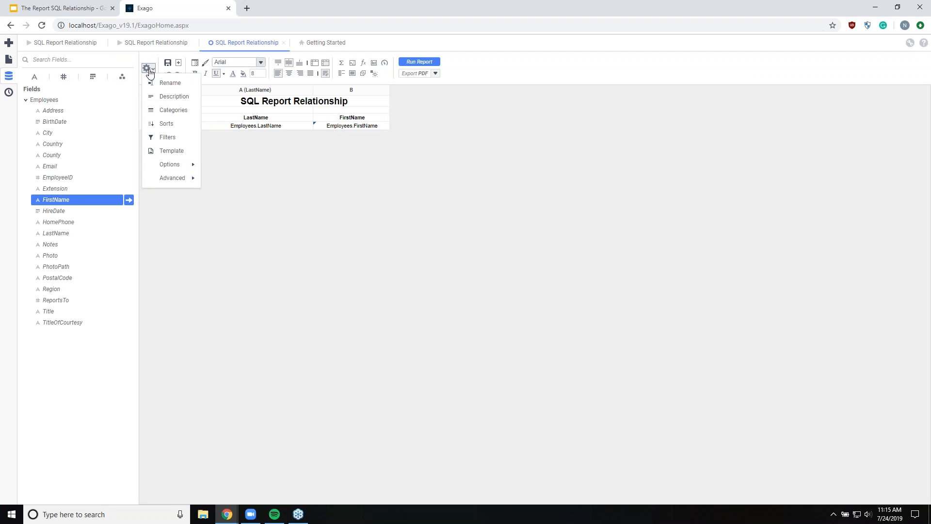
{"action": "mouse_move", "coordinate": [173, 179]}
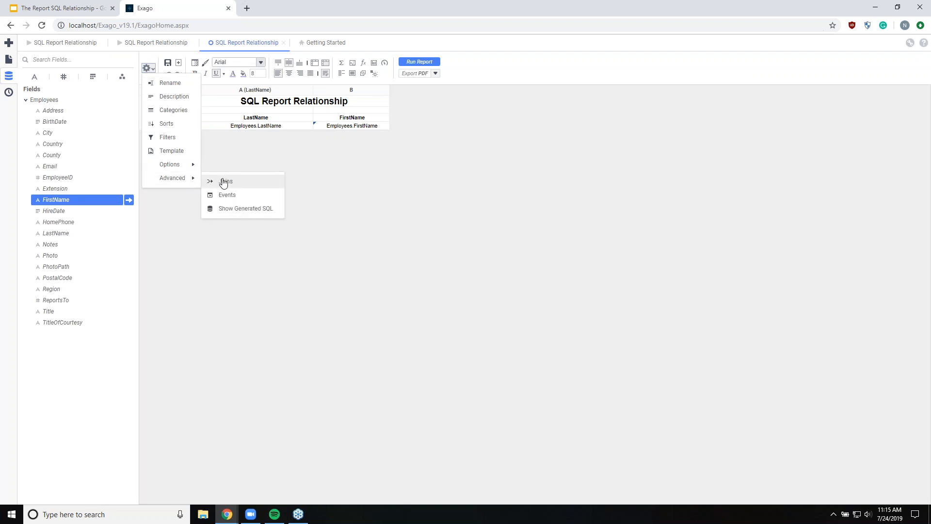
{"action": "left_click", "coordinate": [240, 208]}
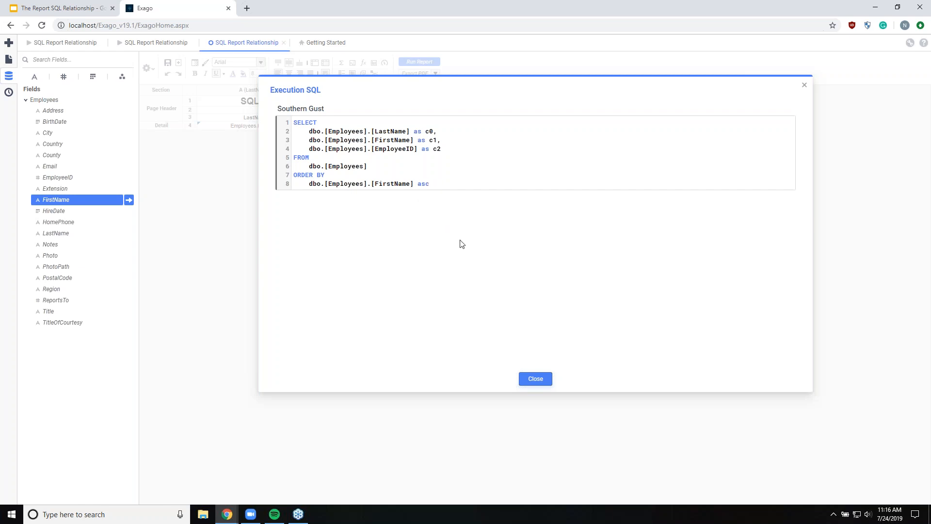
{"action": "left_click", "coordinate": [533, 379]}
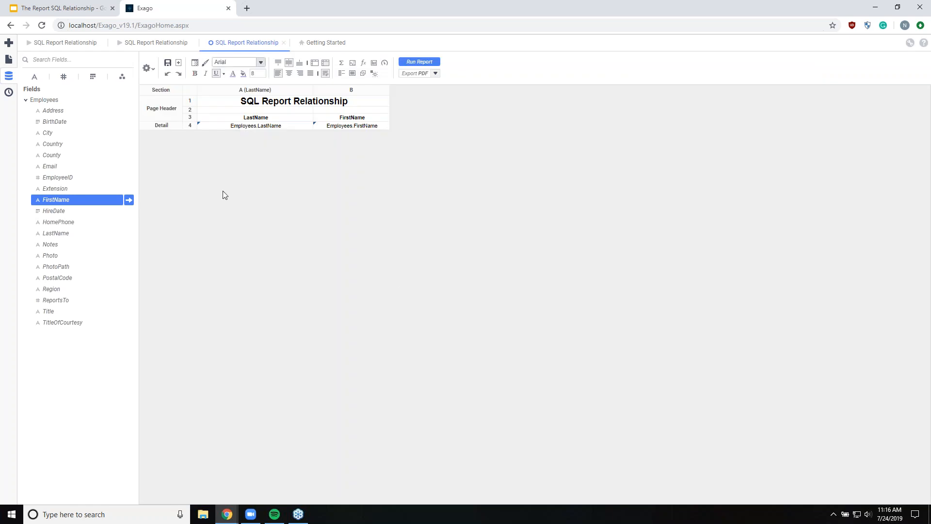
Change the sort order of Employees.FirstName to Descending and apply the report sorts.
{"action": "left_click", "coordinate": [147, 68]}
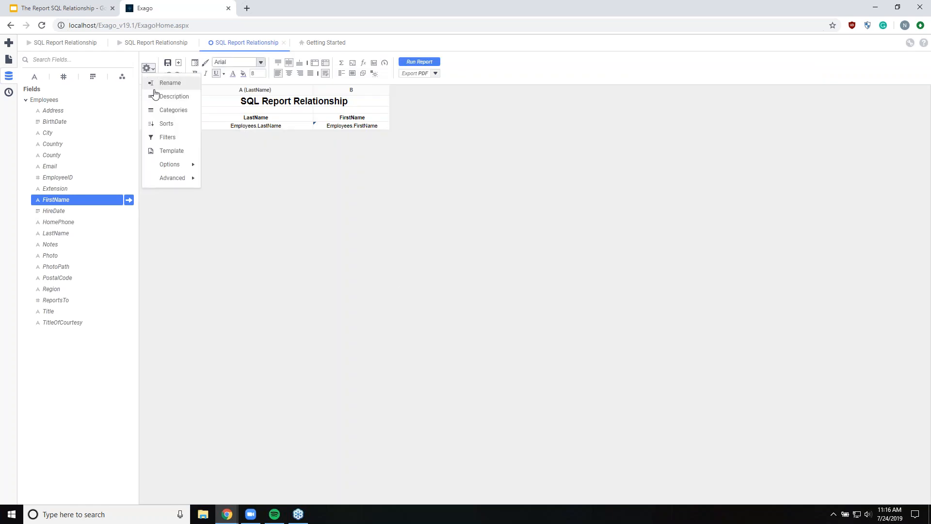
{"action": "left_click", "coordinate": [166, 124]}
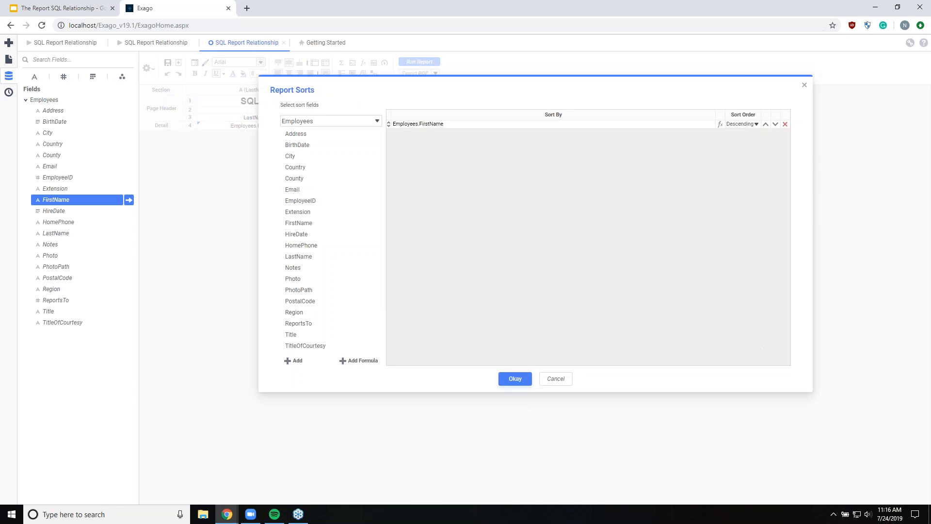
{"action": "left_click", "coordinate": [505, 383]}
Show the report's generated SQL again and examine the sort direction in its ORDER BY clause.
{"action": "left_click", "coordinate": [149, 70]}
{"action": "mouse_move", "coordinate": [164, 179]}
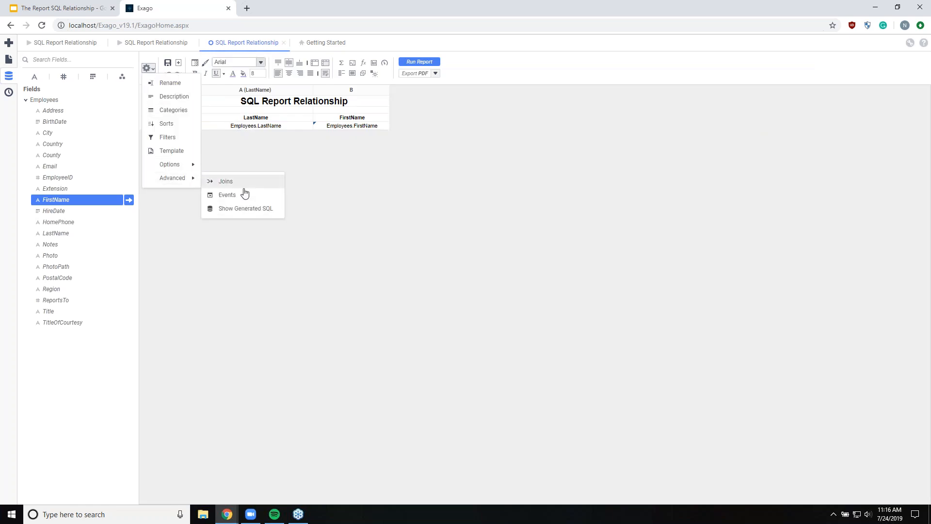
{"action": "left_click", "coordinate": [247, 209]}
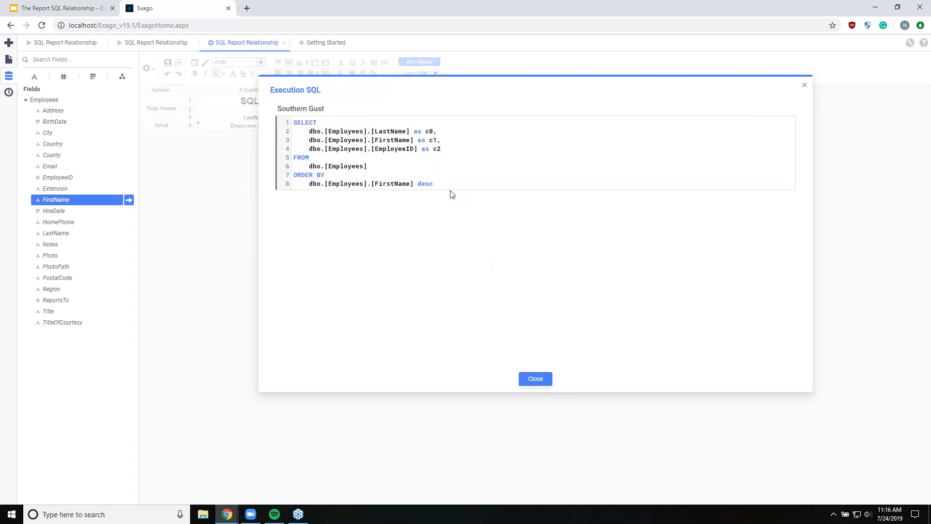
{"action": "left_click_drag", "start_coordinate": [437, 184], "coordinate": [417, 183]}
{"action": "left_click", "coordinate": [536, 381]}
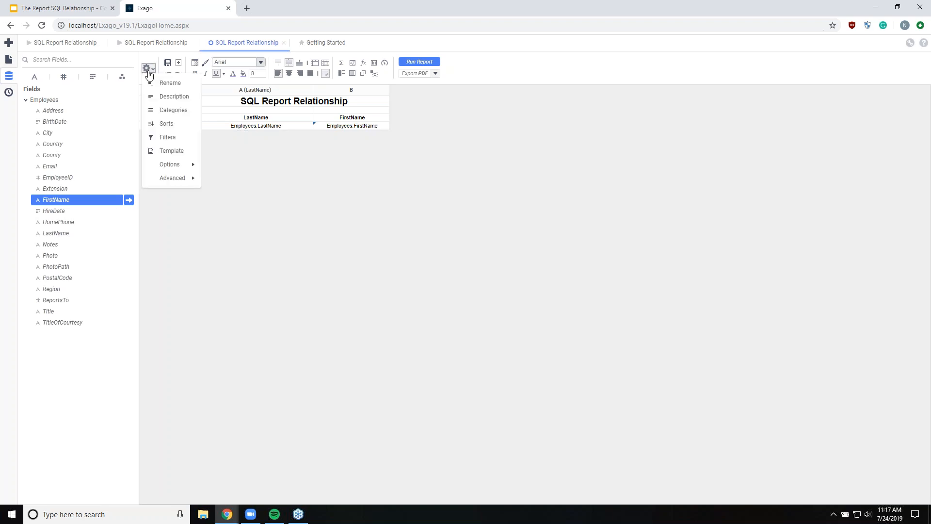
Filter Employees.LastName to equal the first last name offered in the value list, and run the report before returning to its design.
{"action": "left_click", "coordinate": [167, 138]}
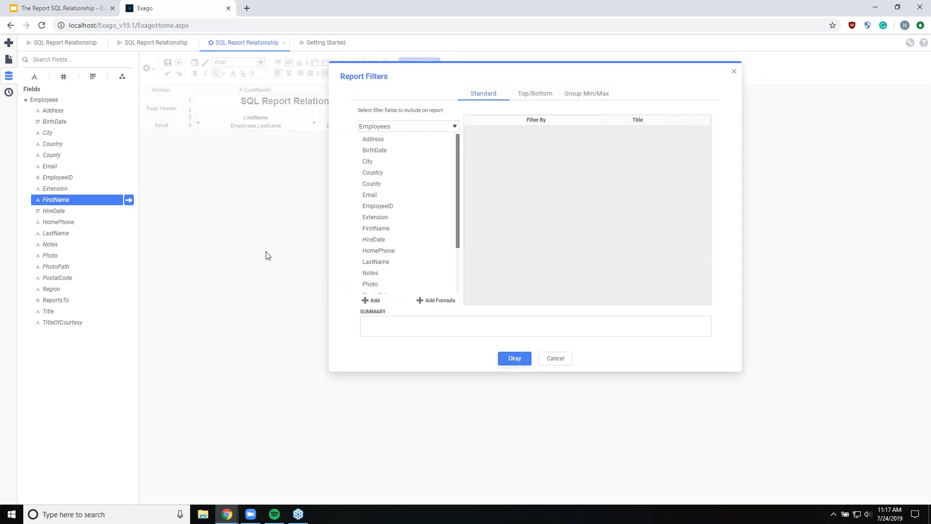
{"action": "left_click_drag", "start_coordinate": [380, 264], "coordinate": [562, 222]}
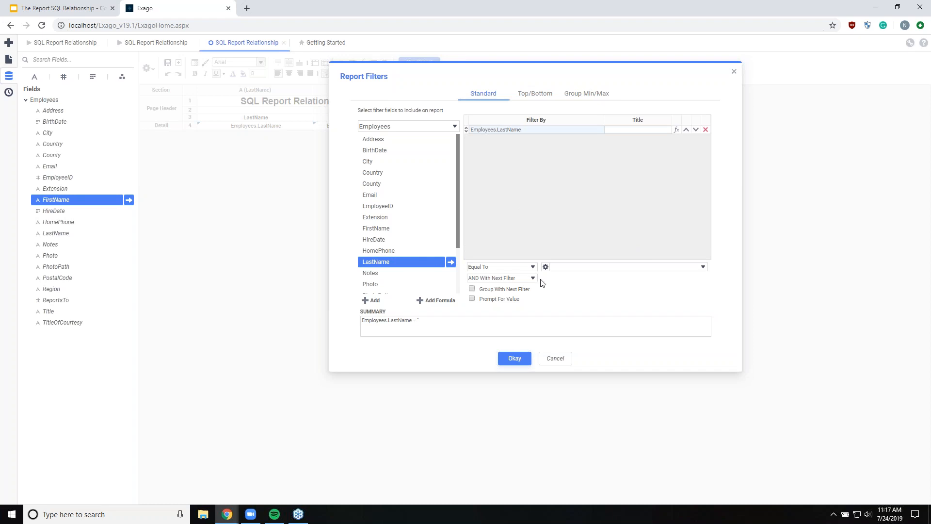
{"action": "left_click", "coordinate": [702, 267]}
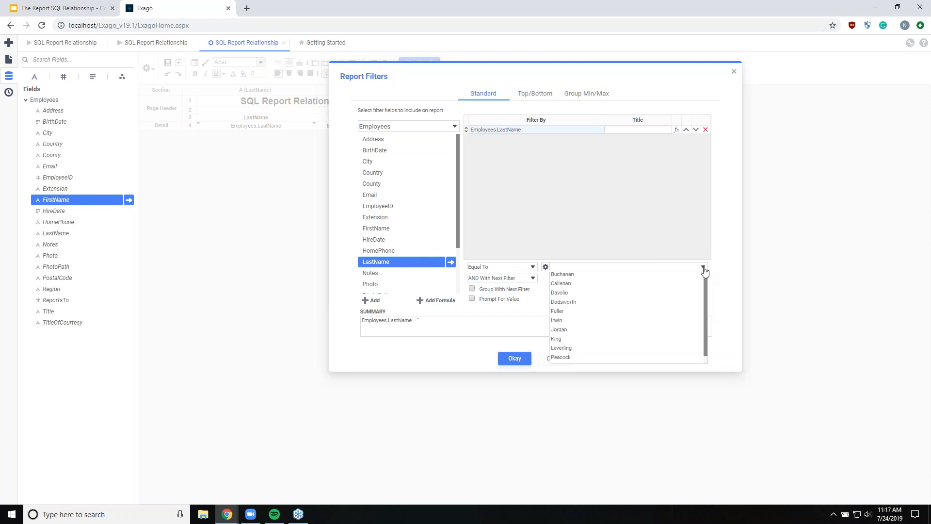
{"action": "left_click", "coordinate": [614, 274]}
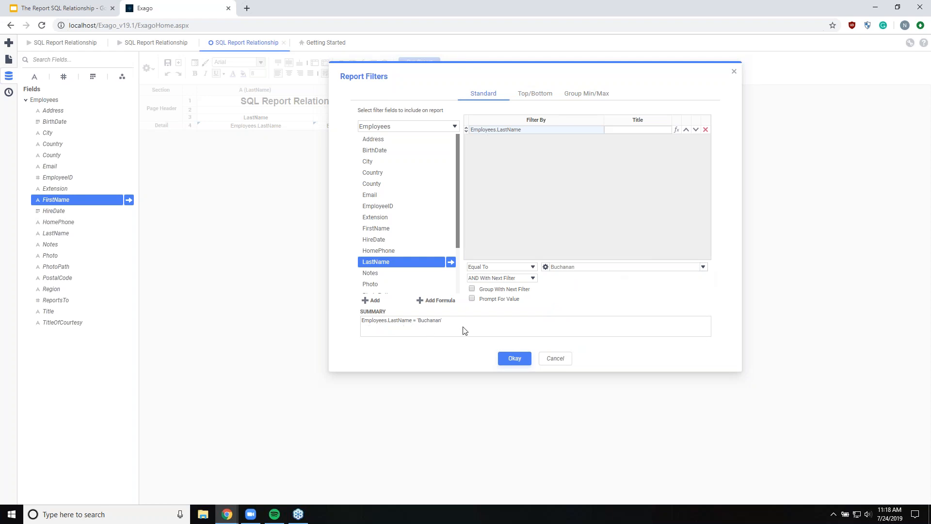
{"action": "left_click", "coordinate": [515, 362]}
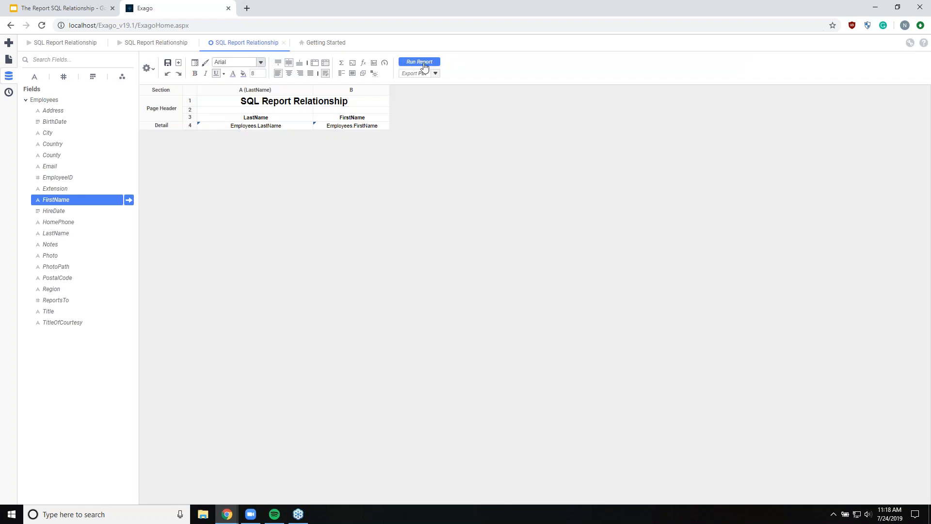
{"action": "left_click", "coordinate": [422, 63]}
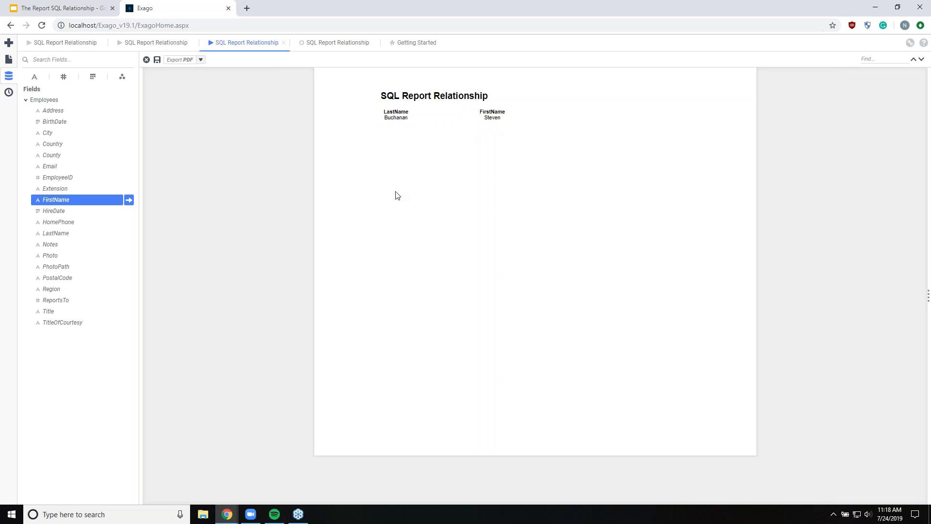
{"action": "left_click", "coordinate": [324, 42]}
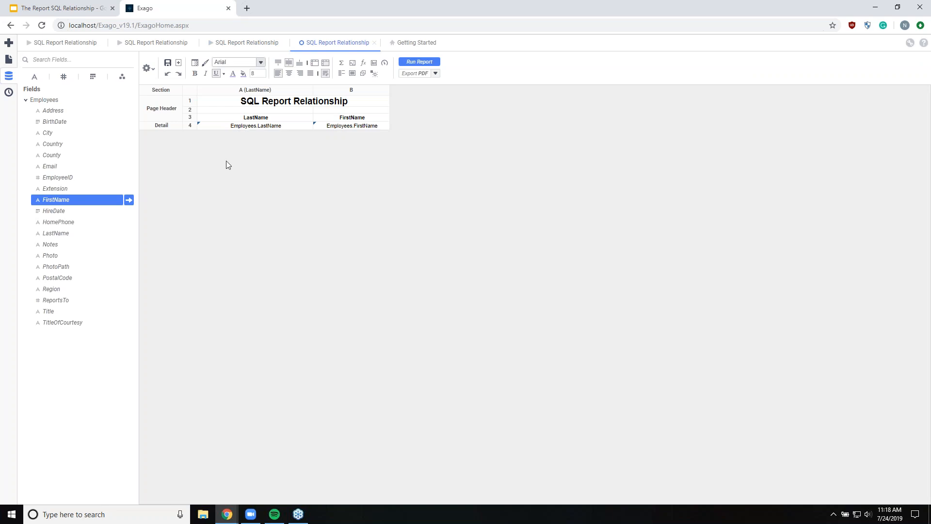
Examine how the LastName filter is expressed in the WHERE clause of the generated SQL.
{"action": "left_click", "coordinate": [148, 70]}
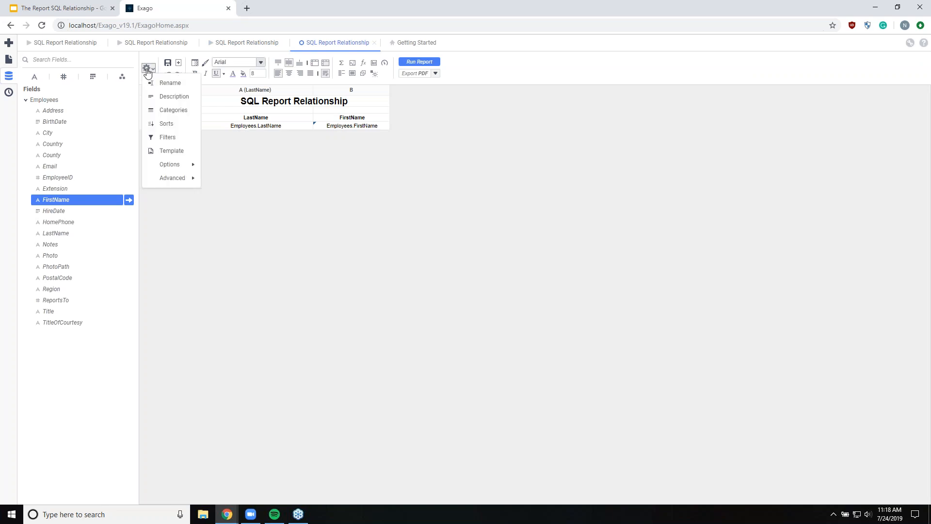
{"action": "mouse_move", "coordinate": [170, 178]}
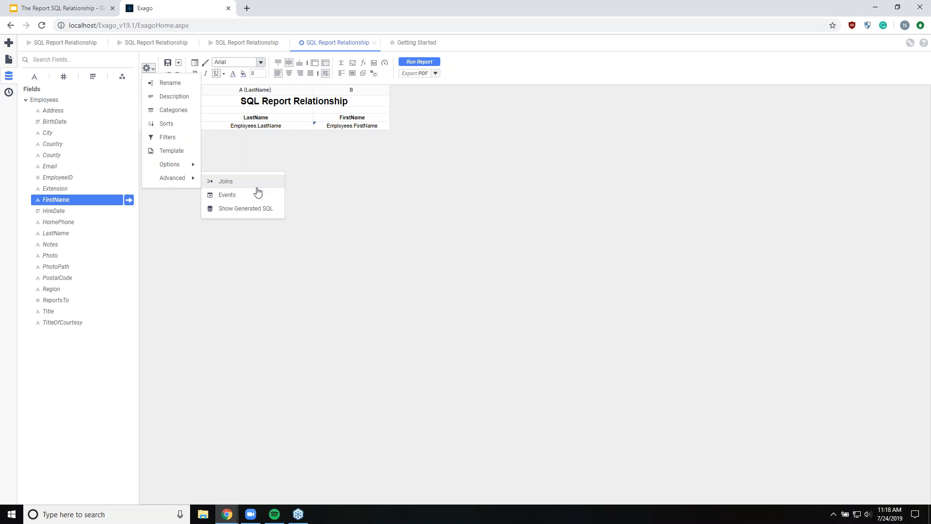
{"action": "left_click", "coordinate": [261, 212]}
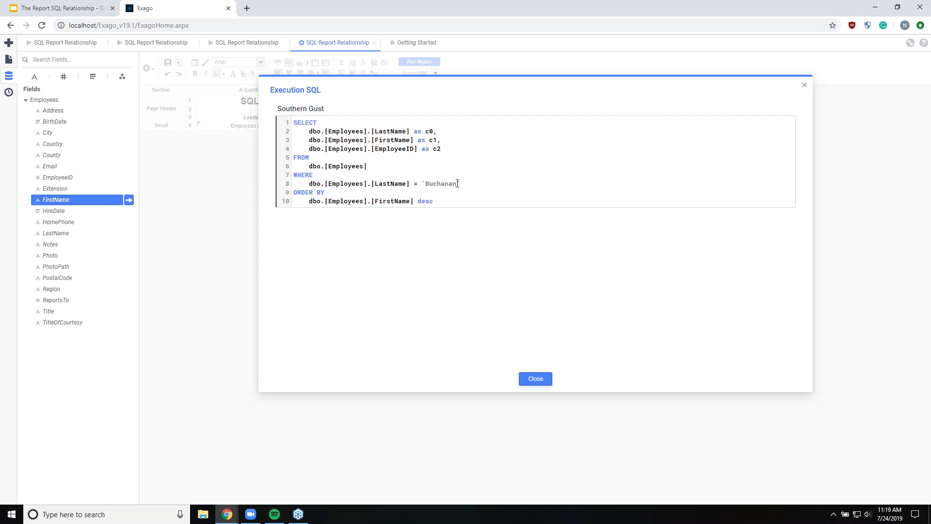
{"action": "left_click", "coordinate": [536, 379]}
Change the value of the Employees.LastName filter to the sixth last name in the value list and apply it.
{"action": "left_click", "coordinate": [148, 68]}
{"action": "left_click", "coordinate": [165, 138]}
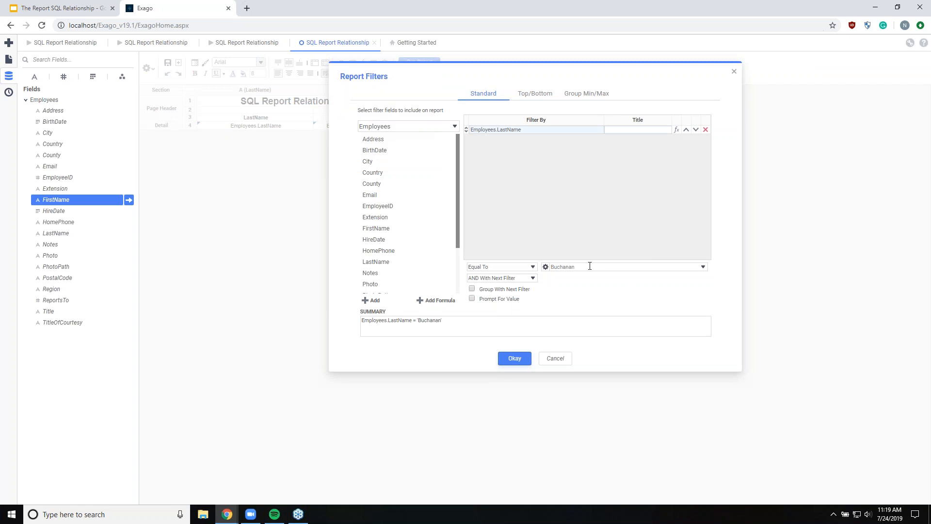
{"action": "left_click_drag", "start_coordinate": [590, 266], "coordinate": [549, 267]}
{"action": "left_click", "coordinate": [674, 294]}
{"action": "left_click", "coordinate": [703, 268]}
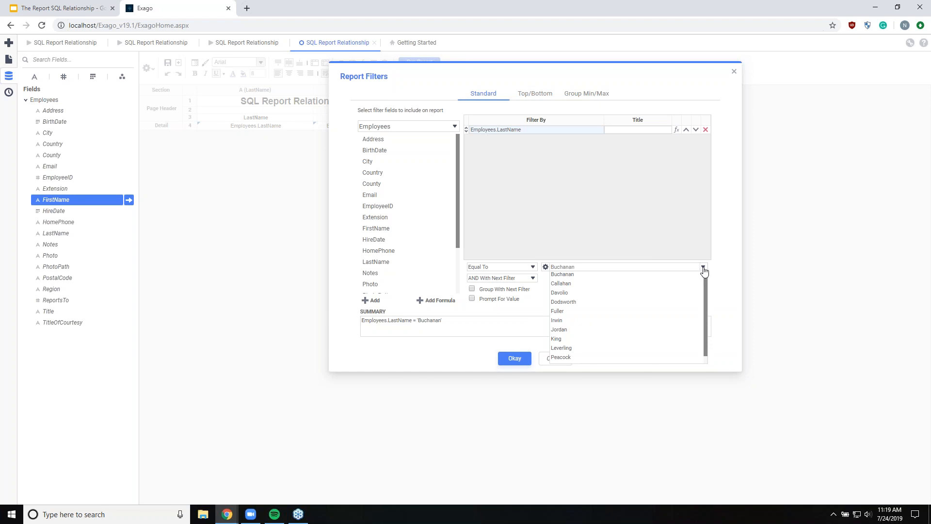
{"action": "left_click", "coordinate": [703, 268]}
{"action": "left_click", "coordinate": [703, 268]}
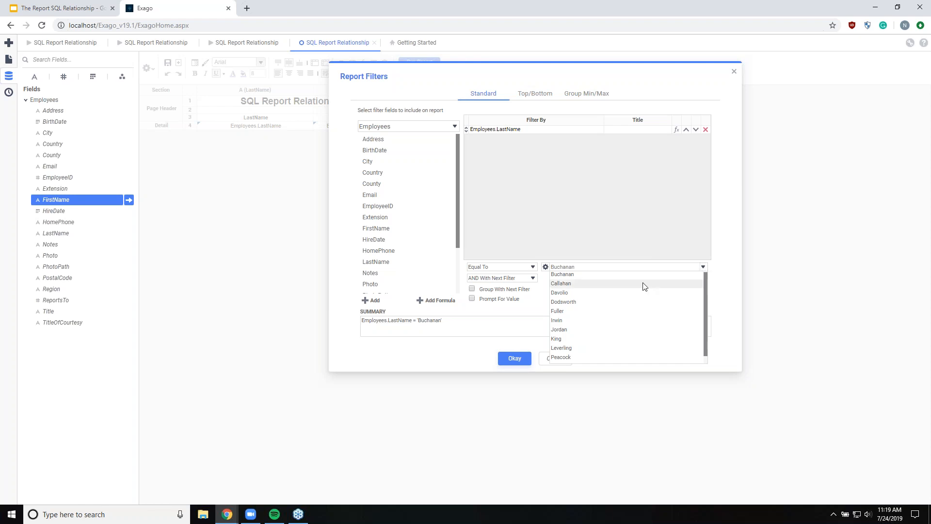
{"action": "left_click", "coordinate": [613, 321]}
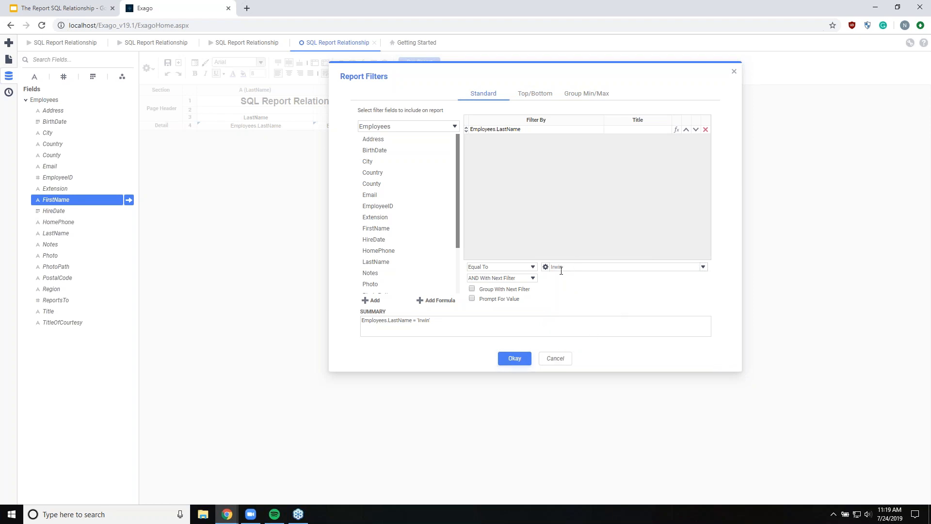
{"action": "left_click", "coordinate": [514, 359]}
Check the WHERE clause of the generated SQL for the changed LastName filter value, and close the SQL view.
{"action": "left_click", "coordinate": [147, 68]}
{"action": "mouse_move", "coordinate": [169, 178]}
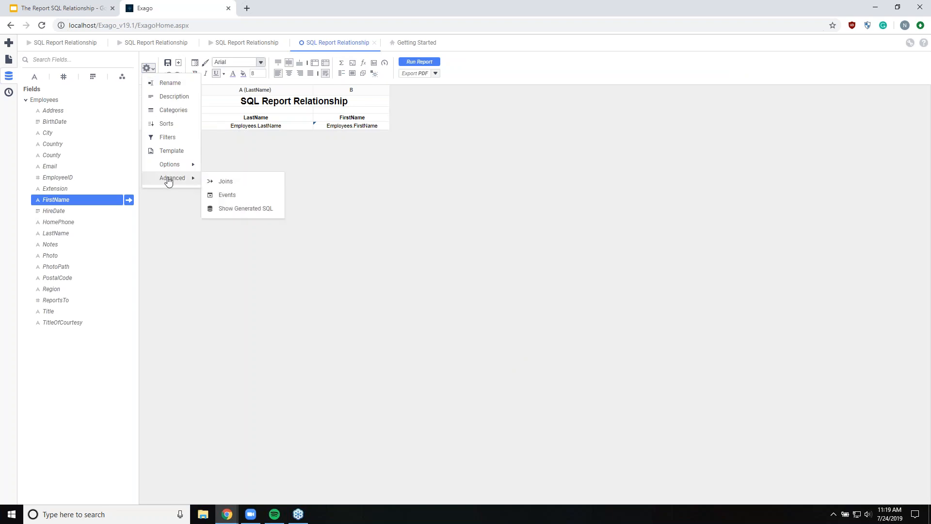
{"action": "left_click", "coordinate": [245, 208]}
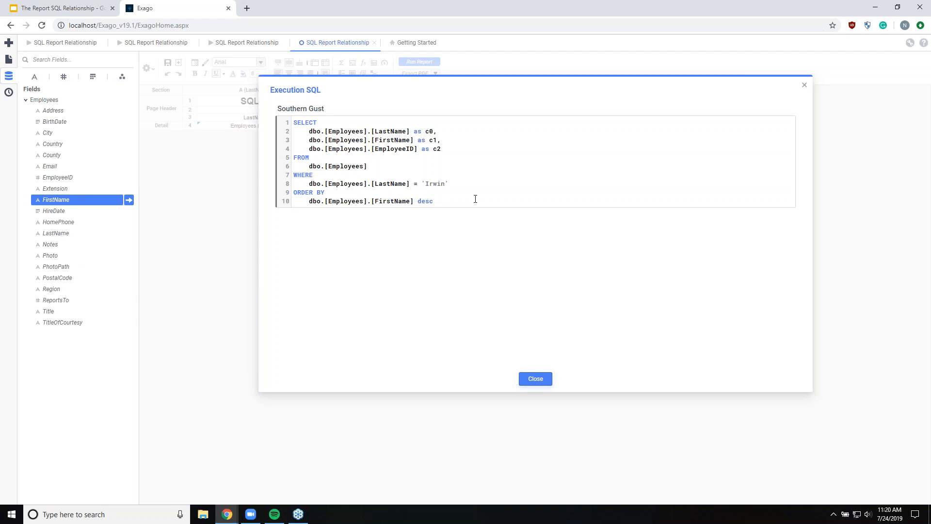
{"action": "left_click", "coordinate": [535, 381]}
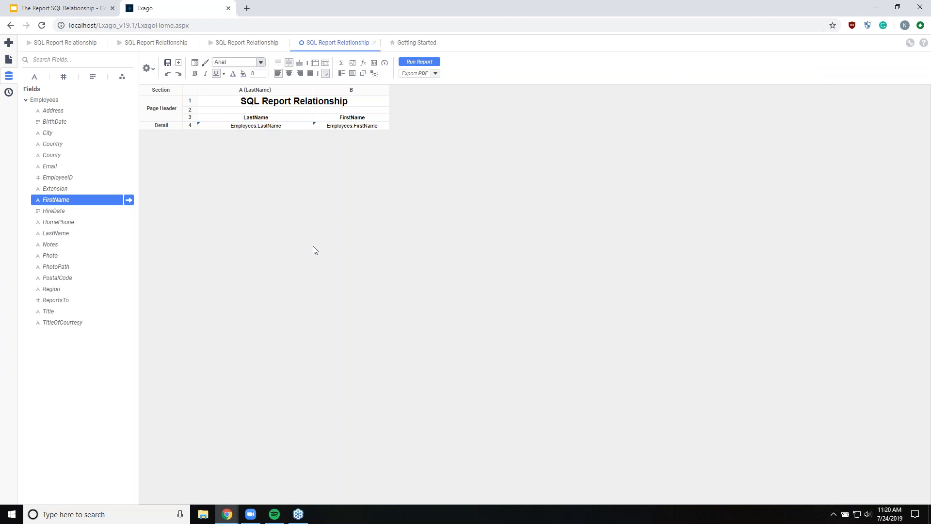
Add the Orders category to the report alongside Employees.
{"action": "left_click", "coordinate": [147, 67]}
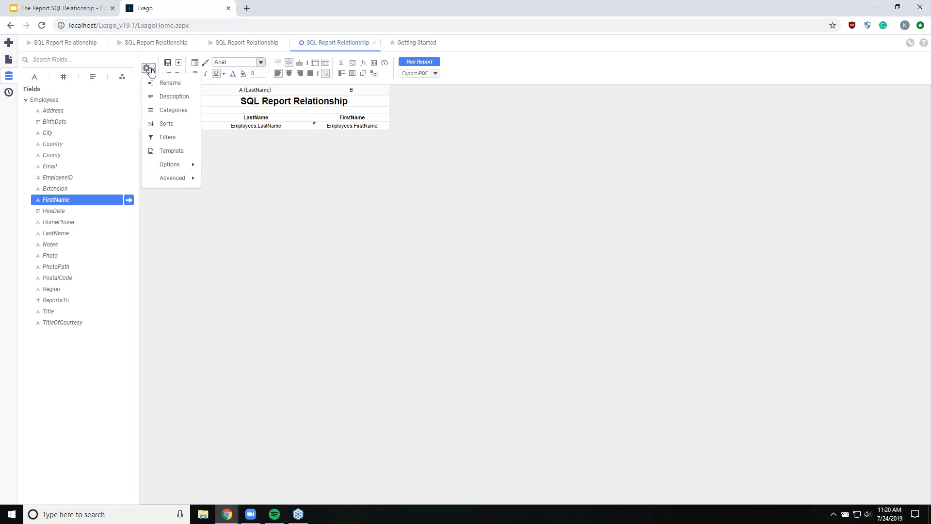
{"action": "left_click", "coordinate": [171, 110]}
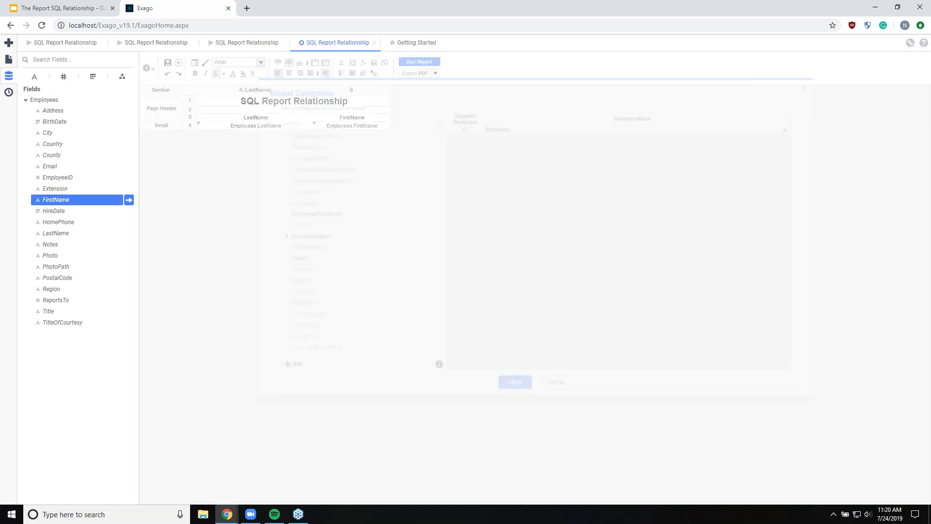
{"action": "left_click", "coordinate": [310, 255]}
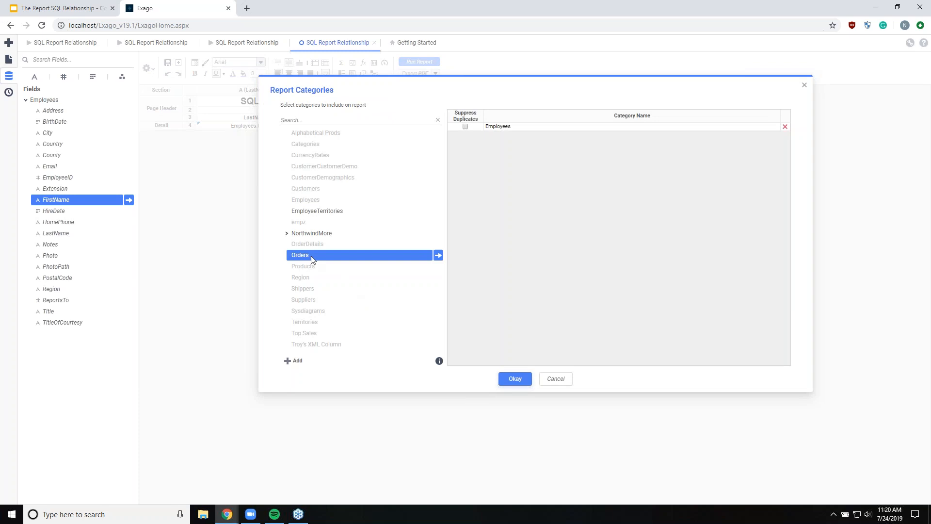
{"action": "left_click_drag", "start_coordinate": [305, 256], "coordinate": [561, 182]}
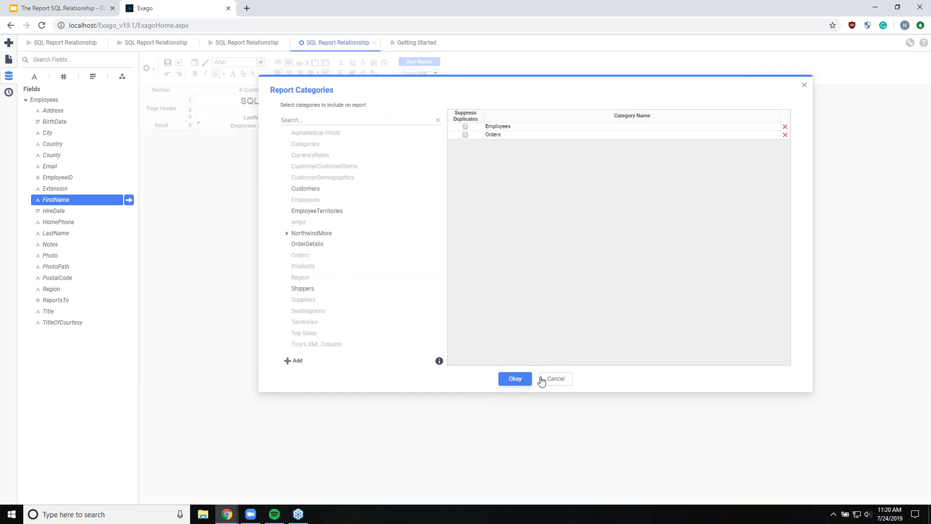
{"action": "left_click", "coordinate": [520, 137]}
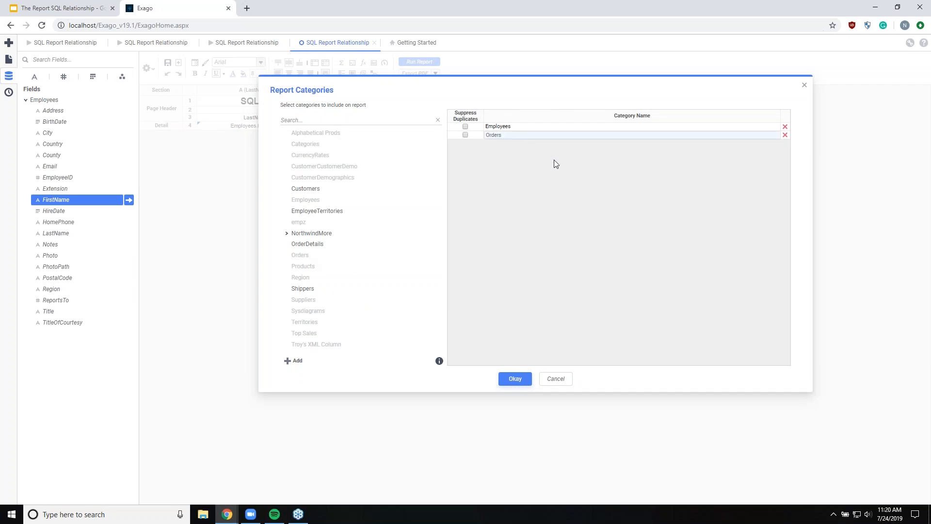
{"action": "left_click", "coordinate": [514, 380]}
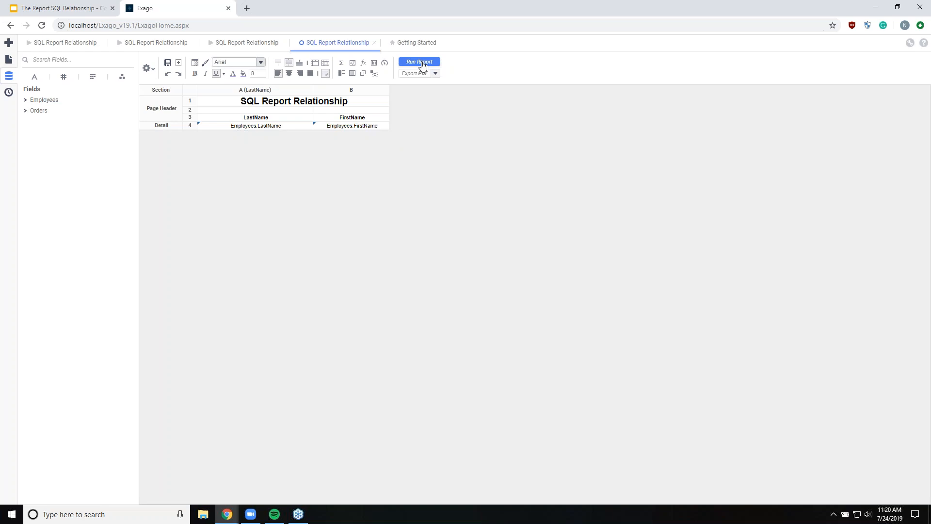
Review the outputs of the earlier report runs and return to the report design.
{"action": "left_click", "coordinate": [143, 48]}
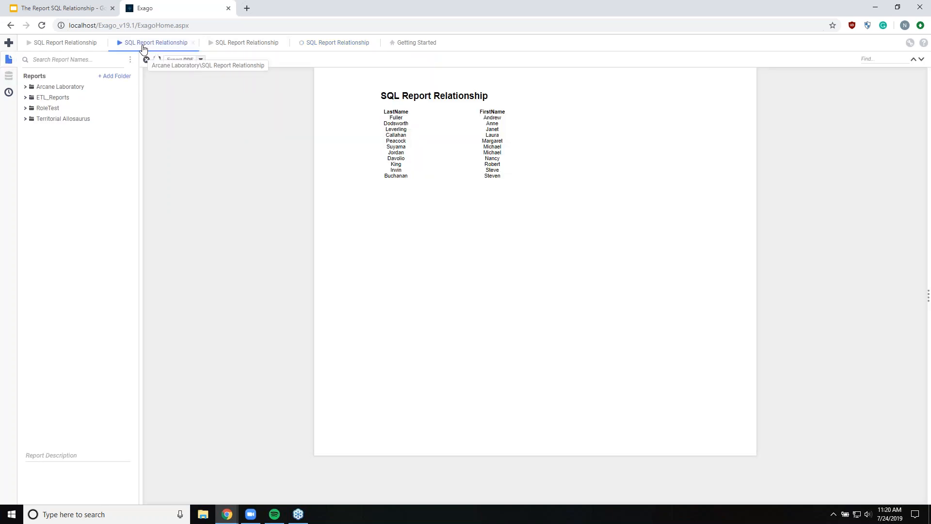
{"action": "left_click", "coordinate": [243, 45]}
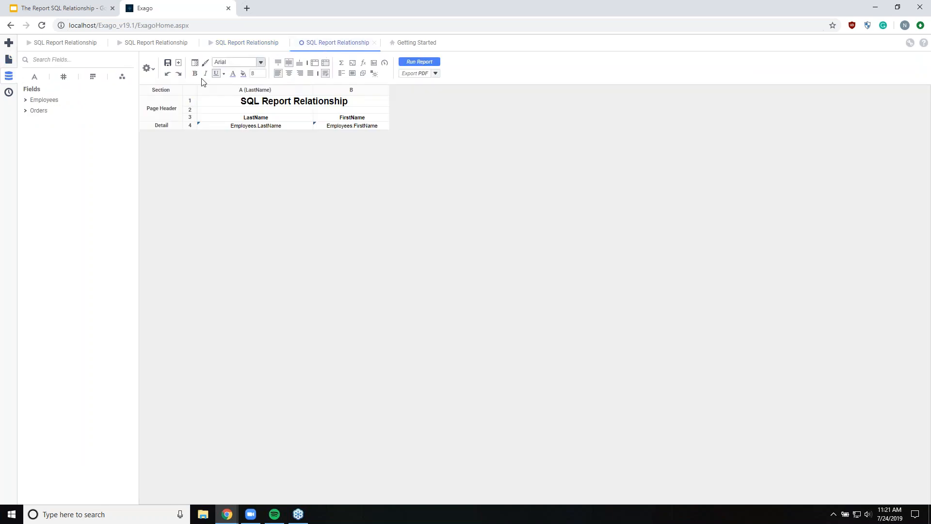
Replace the Employees.LastName filter value with another employee's last name, apply it, and run the report to check its output.
{"action": "left_click", "coordinate": [148, 68]}
{"action": "left_click", "coordinate": [161, 138]}
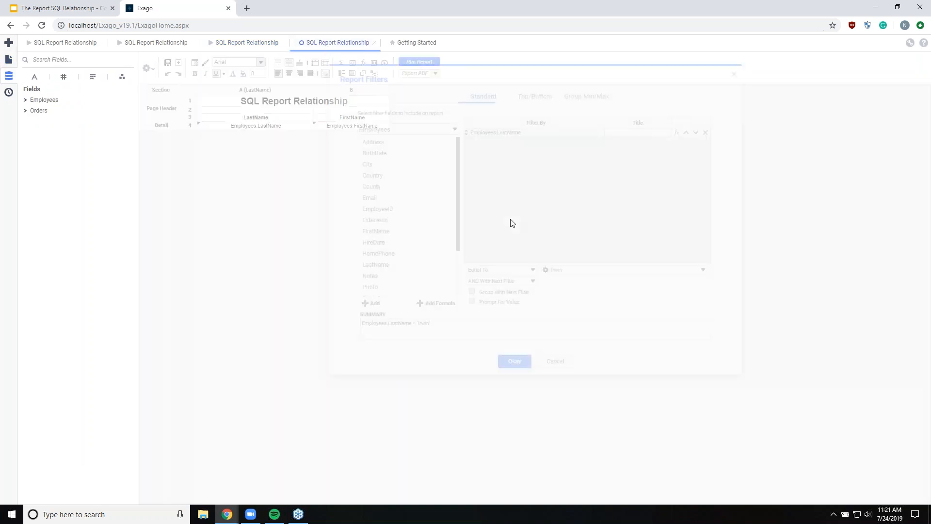
{"action": "left_click_drag", "start_coordinate": [595, 266], "coordinate": [535, 269]}
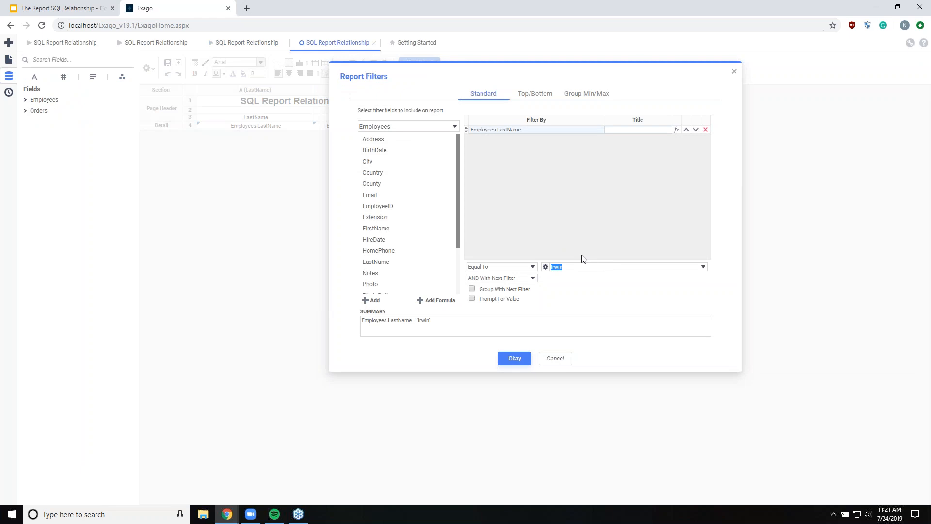
{"action": "type", "text": "Buchanan"}
{"action": "left_click", "coordinate": [703, 267]}
{"action": "left_click", "coordinate": [513, 359]}
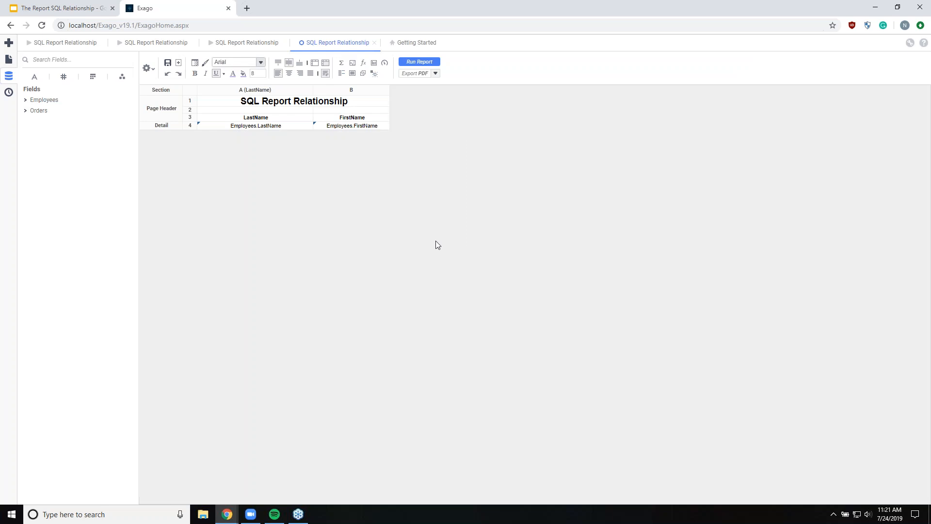
{"action": "left_click", "coordinate": [420, 63]}
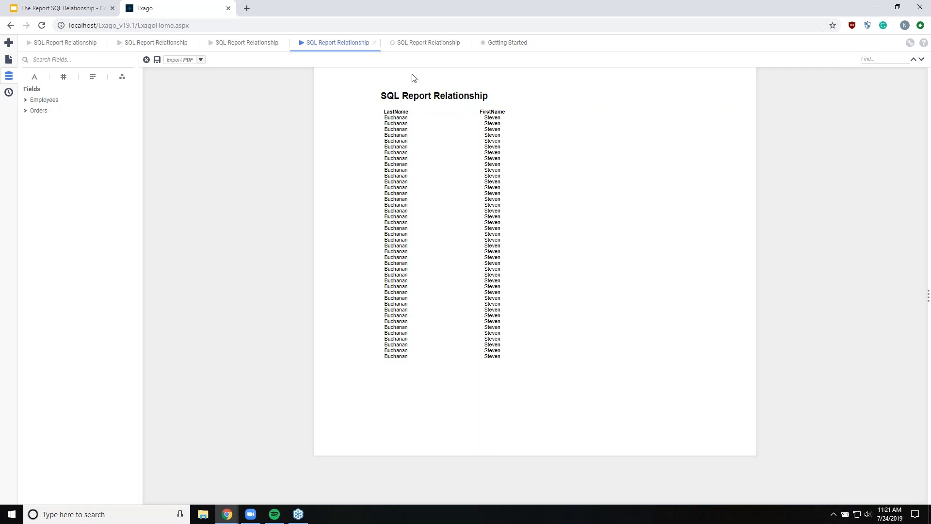
{"action": "left_click", "coordinate": [413, 46]}
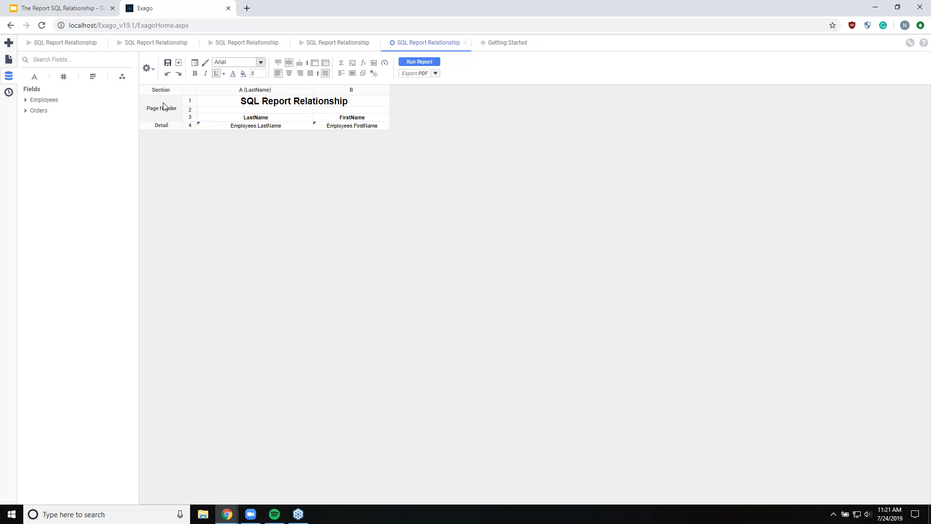
Examine the join between Employees and Orders and the WHERE clause in the generated SQL, and close the SQL view.
{"action": "left_click", "coordinate": [147, 69]}
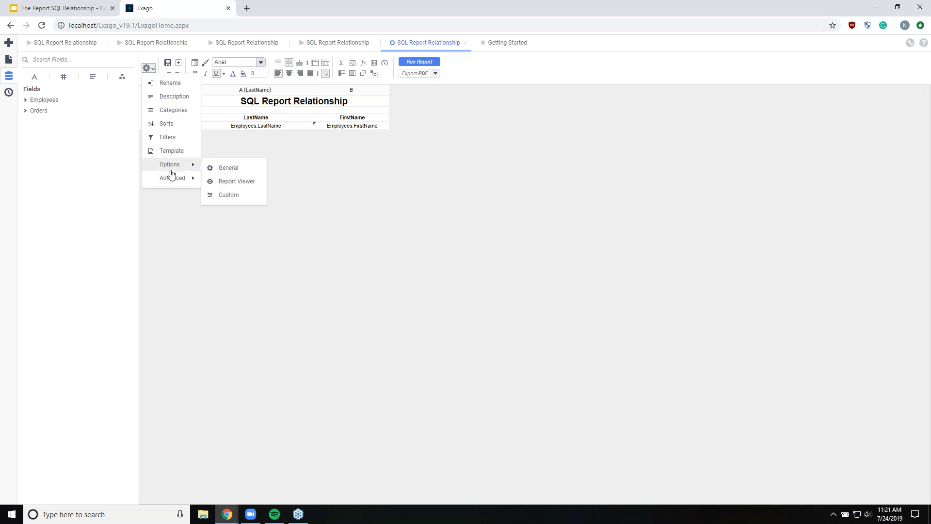
{"action": "mouse_move", "coordinate": [169, 181]}
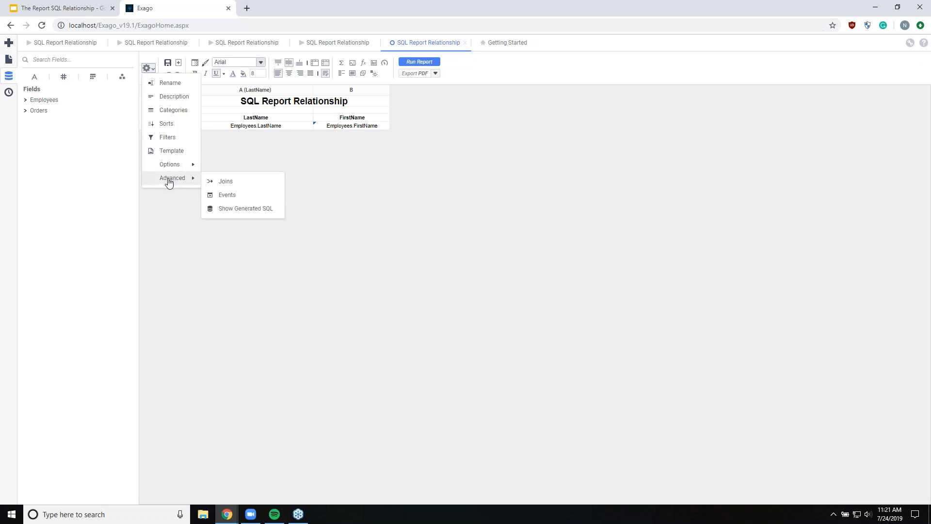
{"action": "left_click", "coordinate": [240, 210]}
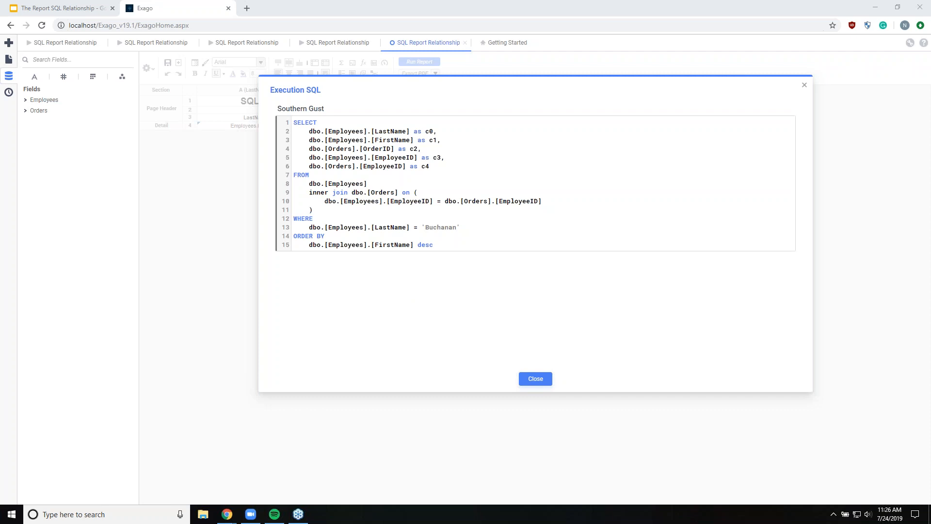
{"action": "left_click", "coordinate": [534, 382]}
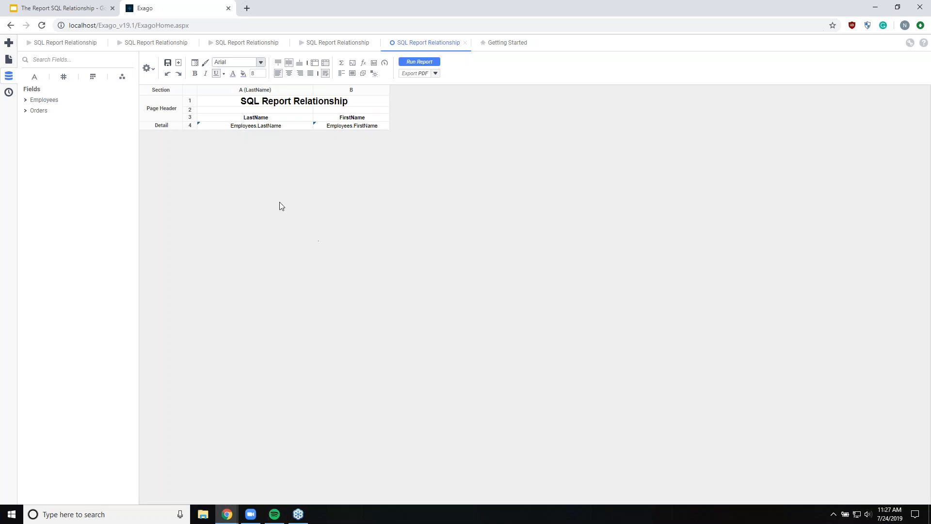
Remove the Employees.LastName filter from the report filters.
{"action": "left_click", "coordinate": [148, 72]}
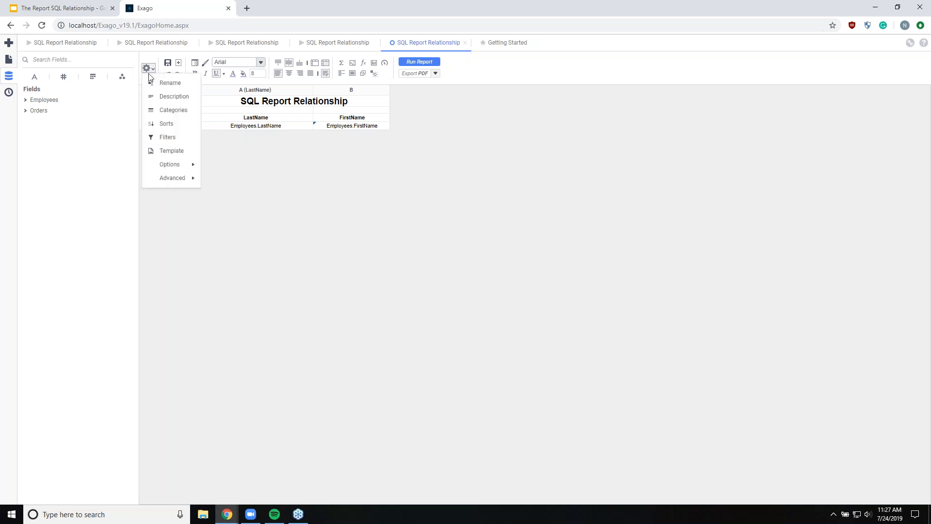
{"action": "left_click", "coordinate": [170, 139]}
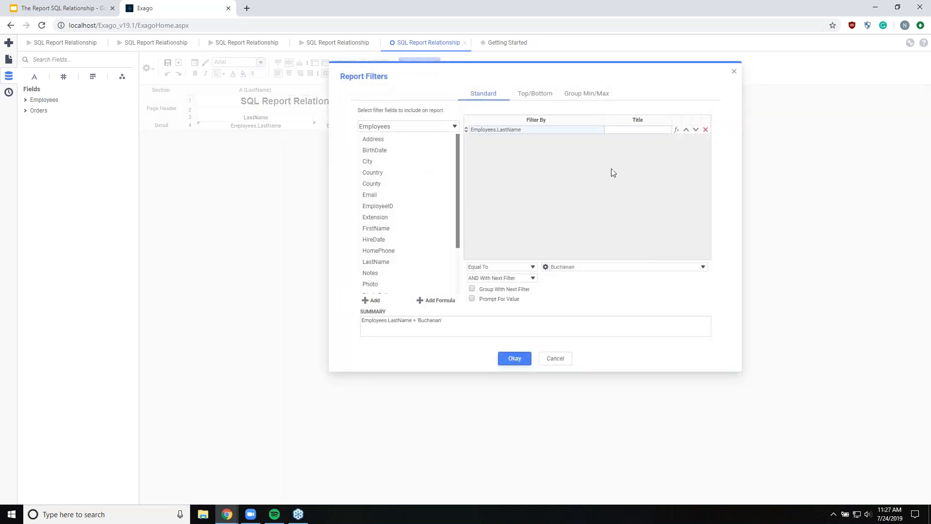
{"action": "left_click", "coordinate": [706, 130]}
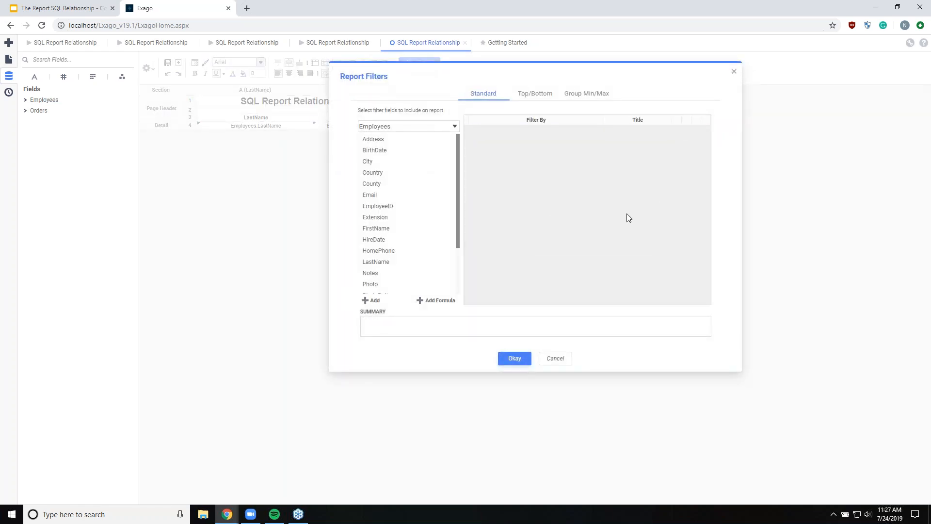
Add a formula filter that joins first and last name: {Employees.FirstName} & ' ' & {Employees.LastName}.
{"action": "left_click", "coordinate": [439, 300]}
{"action": "left_click", "coordinate": [440, 302]}
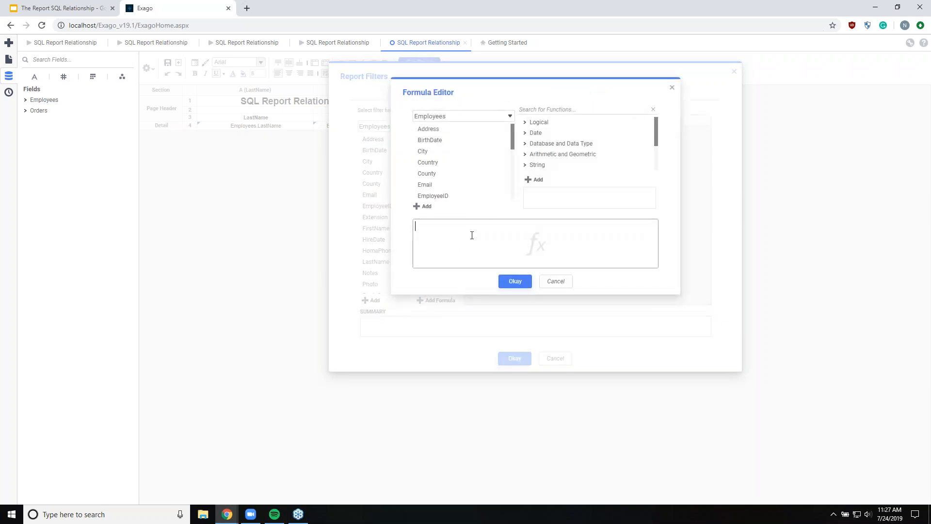
{"action": "type", "text": "first"}
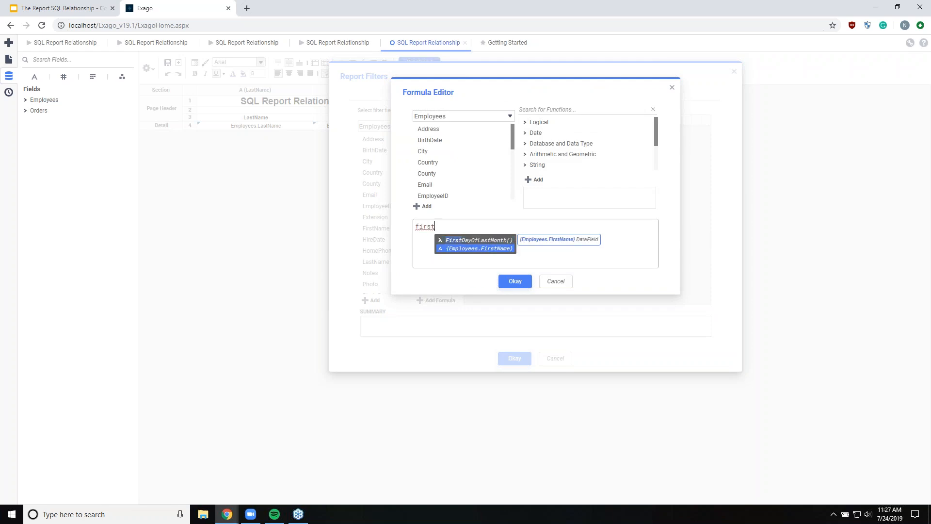
{"action": "key", "text": "Return"}
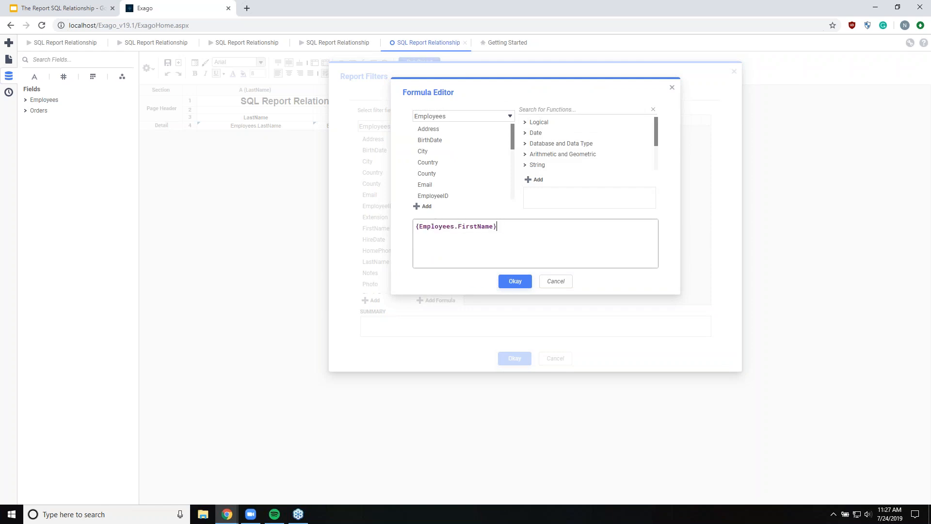
{"action": "type", "text": "&"}
{"action": "type", "text": " ' '"}
{"action": "type", "text": " &"}
{"action": "type", "text": " {Employees.Last"}
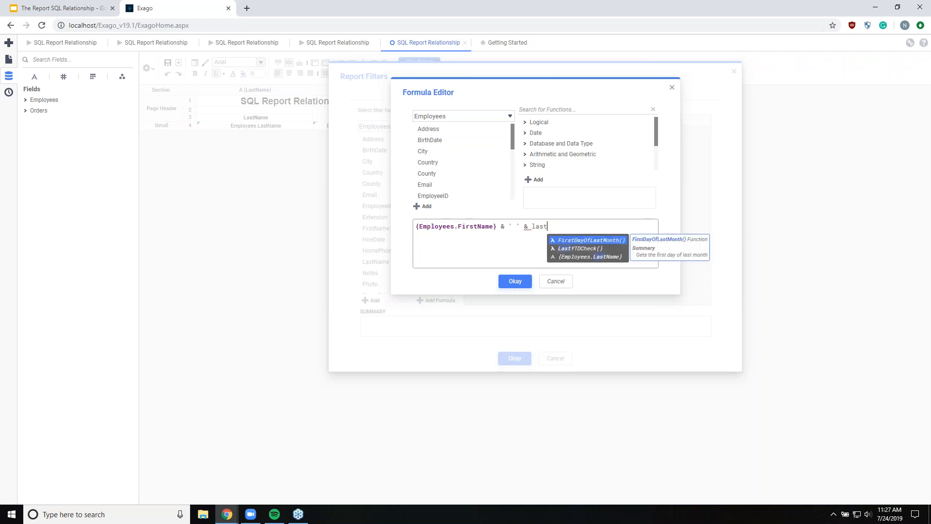
{"action": "key", "text": "Return"}
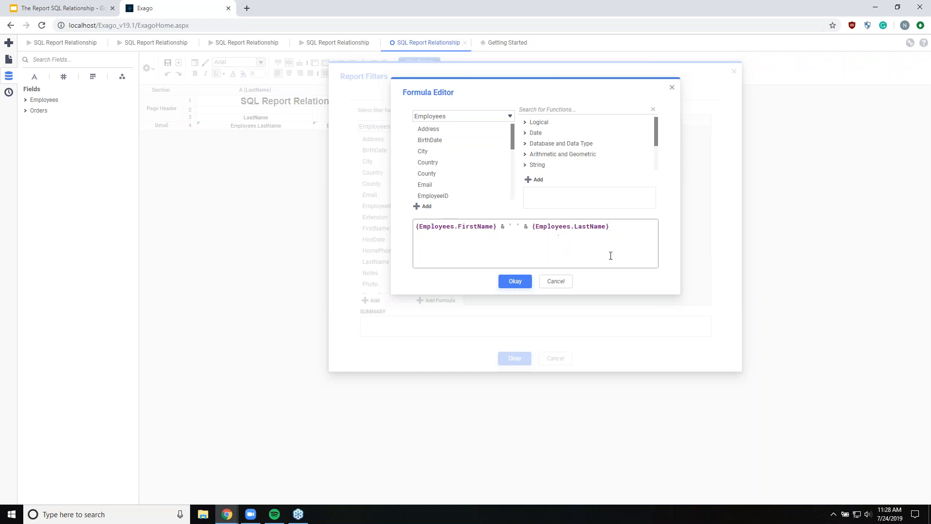
{"action": "left_click", "coordinate": [513, 283]}
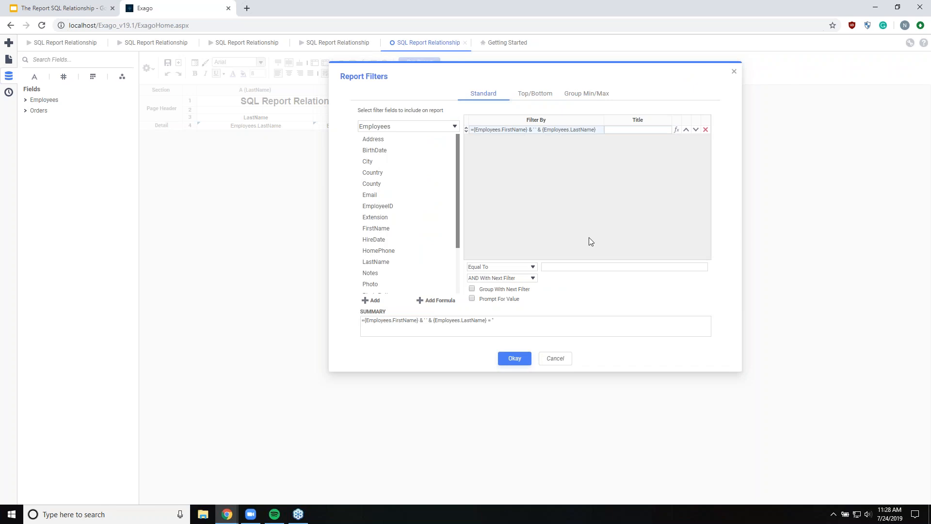
Set the formula filter equal to the full name of the employee listed in the previous report output, and apply it.
{"action": "left_click", "coordinate": [325, 45]}
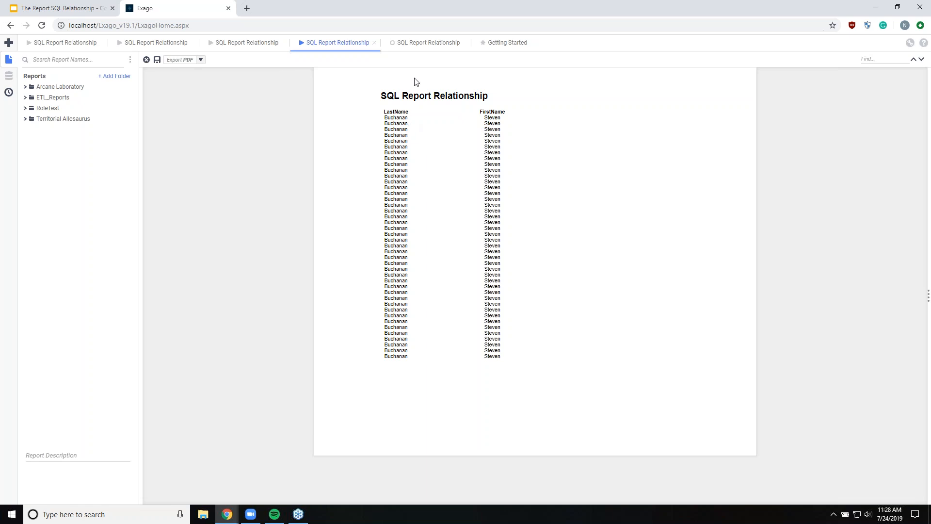
{"action": "left_click", "coordinate": [417, 48]}
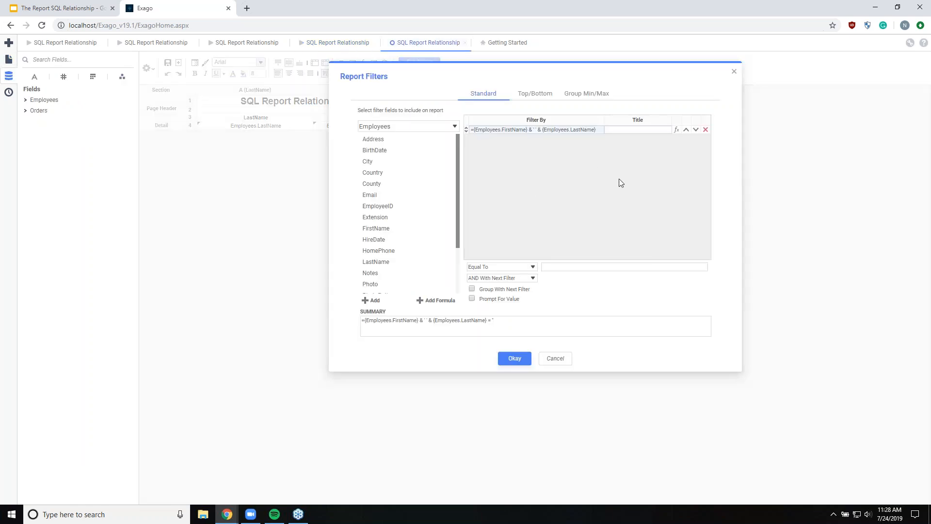
{"action": "left_click", "coordinate": [577, 266]}
{"action": "type", "text": "Steven Buchanan"}
{"action": "left_click", "coordinate": [604, 319]}
{"action": "left_click", "coordinate": [514, 360]}
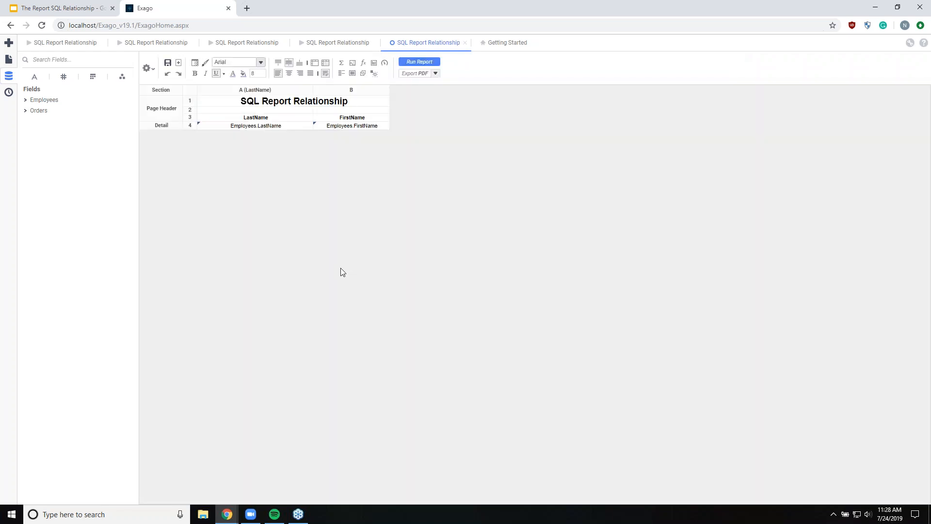
Run the report with the formula filter and examine the WHERE clause of its generated SQL.
{"action": "left_click", "coordinate": [423, 66]}
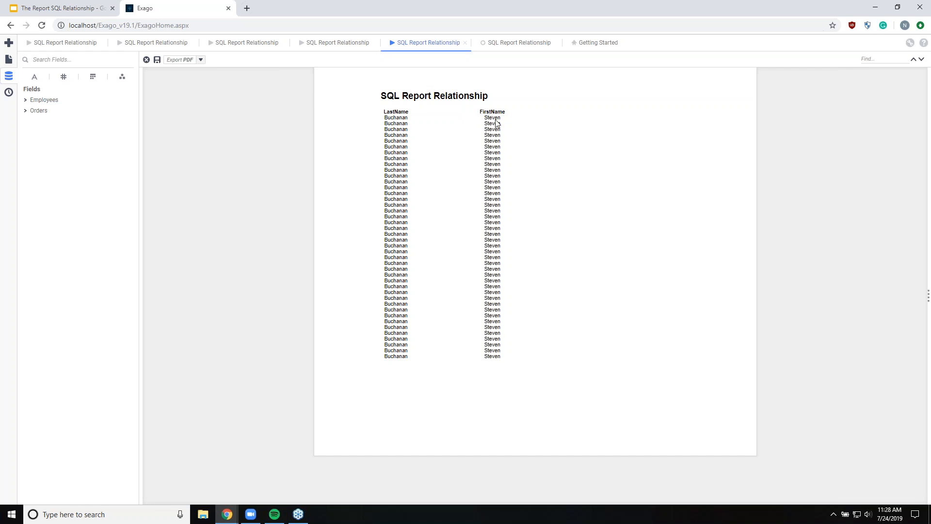
{"action": "left_click", "coordinate": [517, 46]}
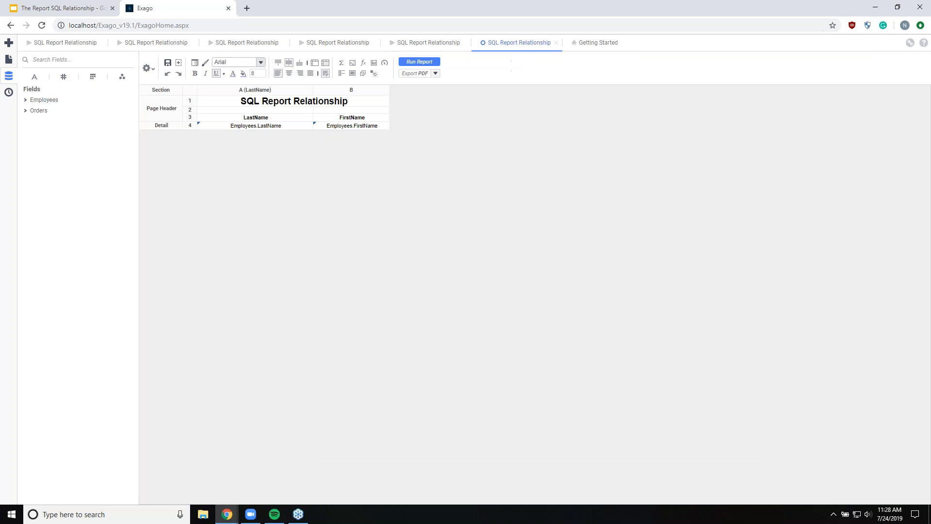
{"action": "left_click", "coordinate": [147, 68]}
{"action": "mouse_move", "coordinate": [167, 178]}
{"action": "left_click", "coordinate": [235, 210]}
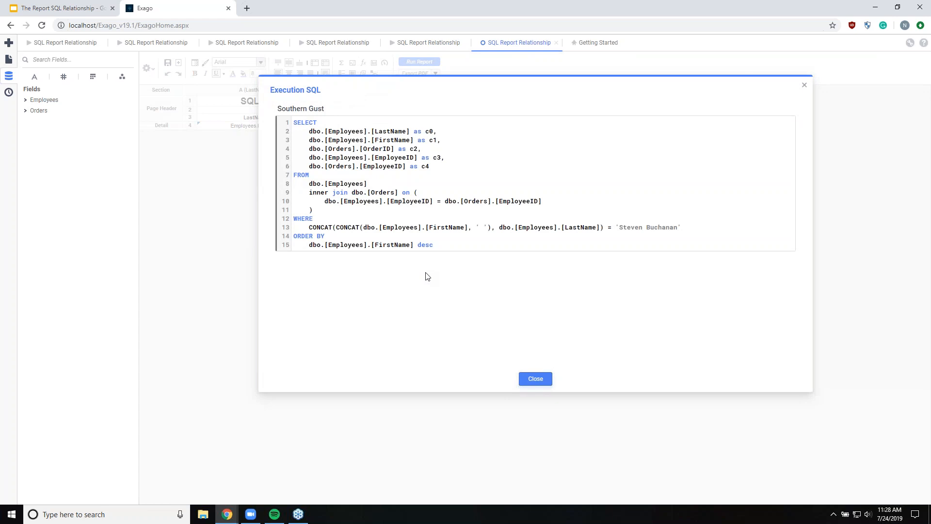